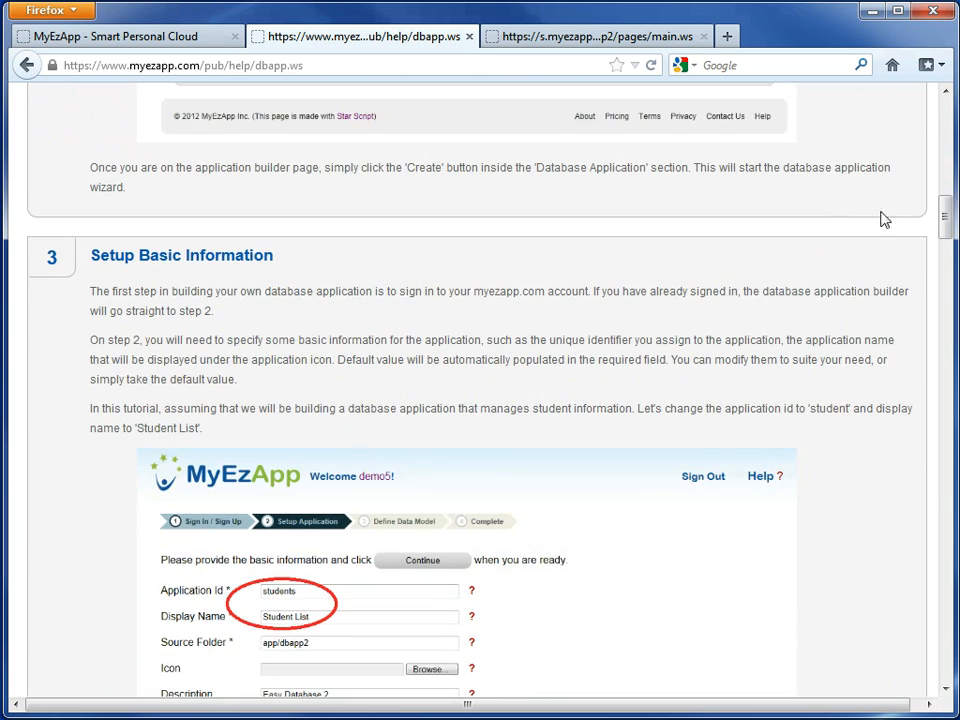
- Open the Student browse list in the finished demo application and look through its records
{"action": "left_click", "coordinate": [574, 45]}
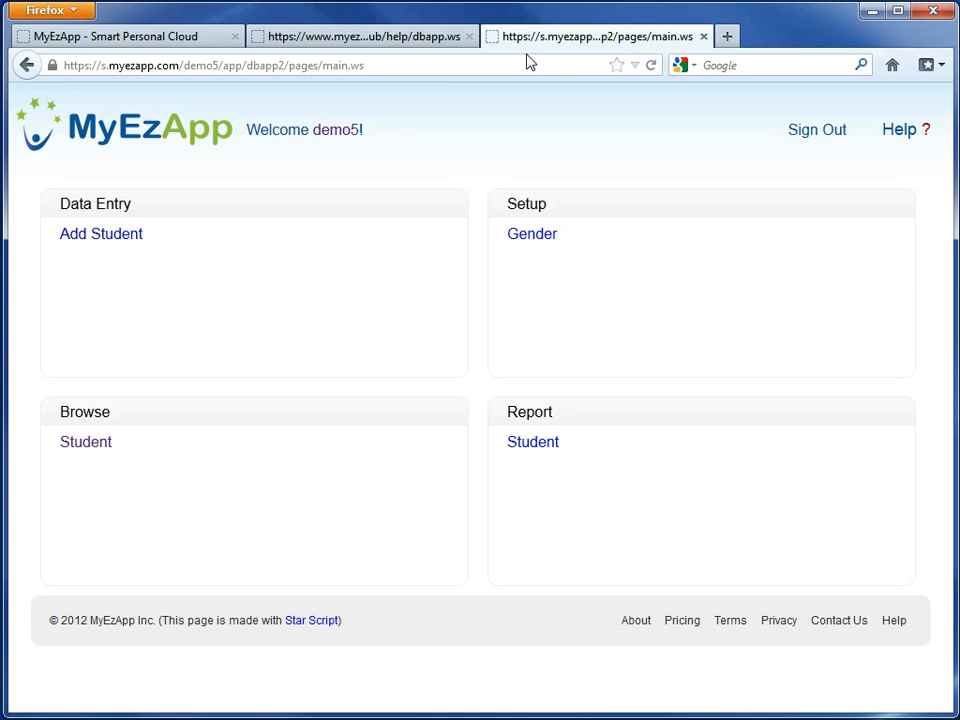
{"action": "left_click", "coordinate": [92, 443]}
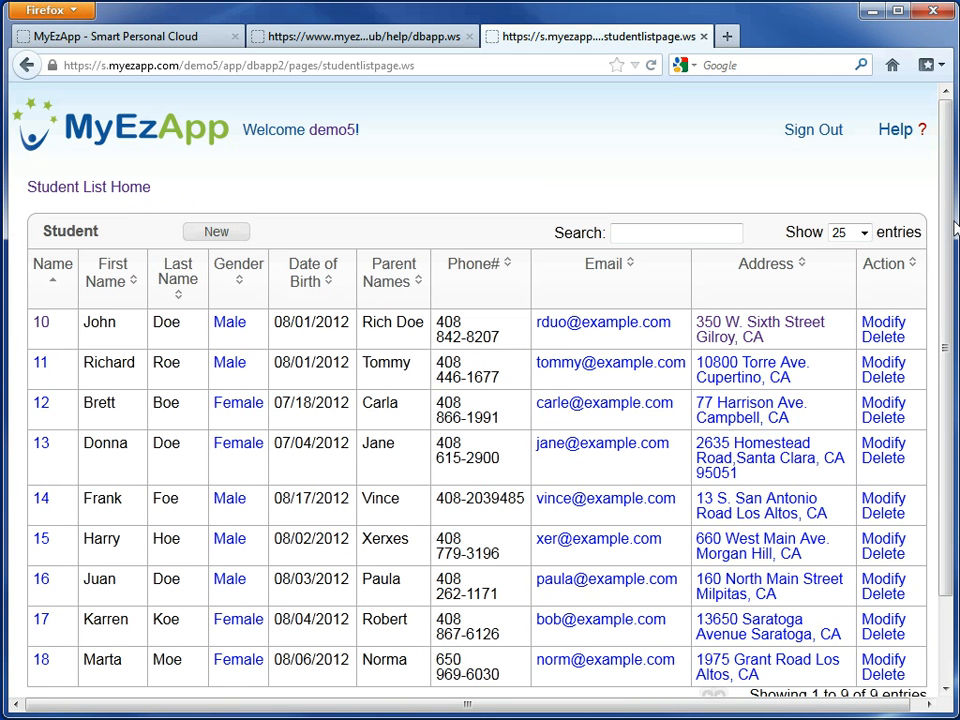
{"action": "left_click_drag", "start_coordinate": [944, 230], "coordinate": [944, 305]}
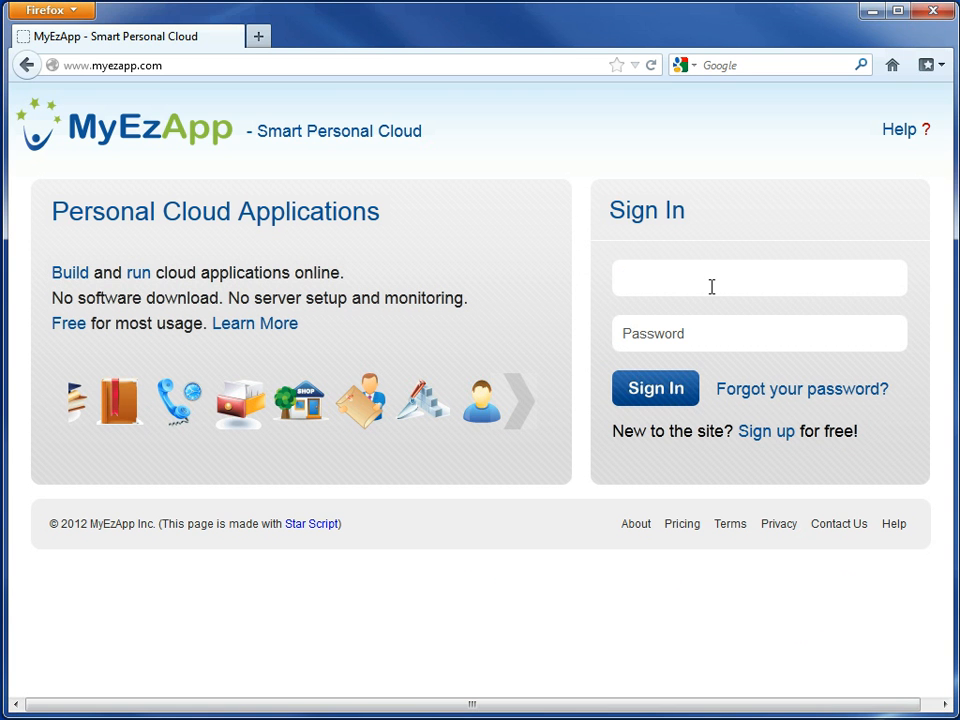
- Sign in to the demo account with its username and password
{"action": "type", "text": "demo3"}
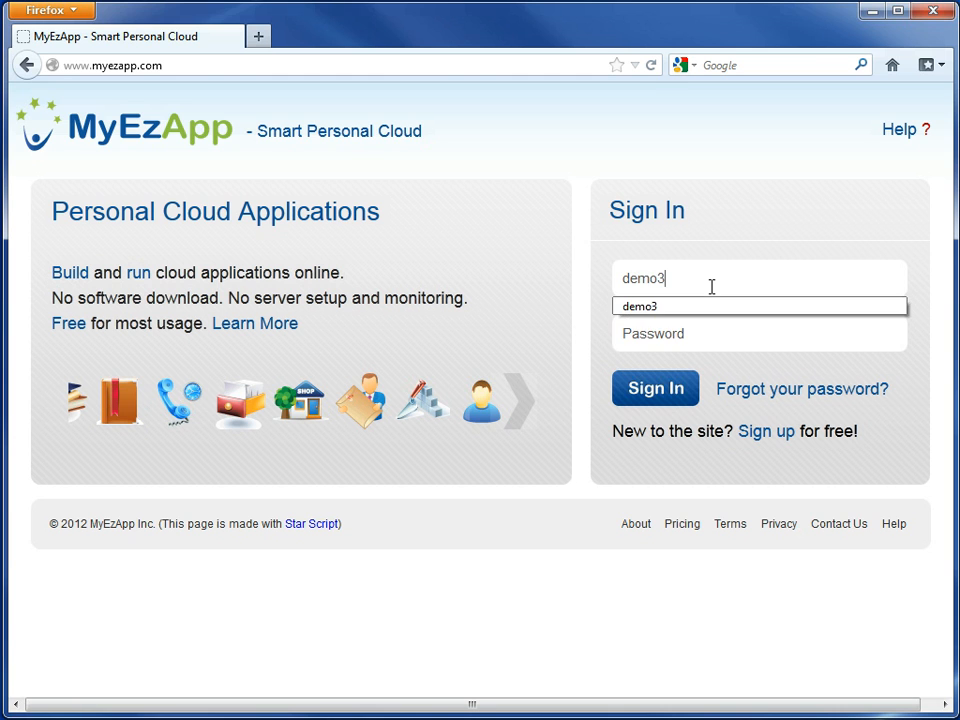
{"action": "key", "text": "Tab"}
{"action": "type", "text": "demo3123456"}
{"action": "key", "text": "Return"}
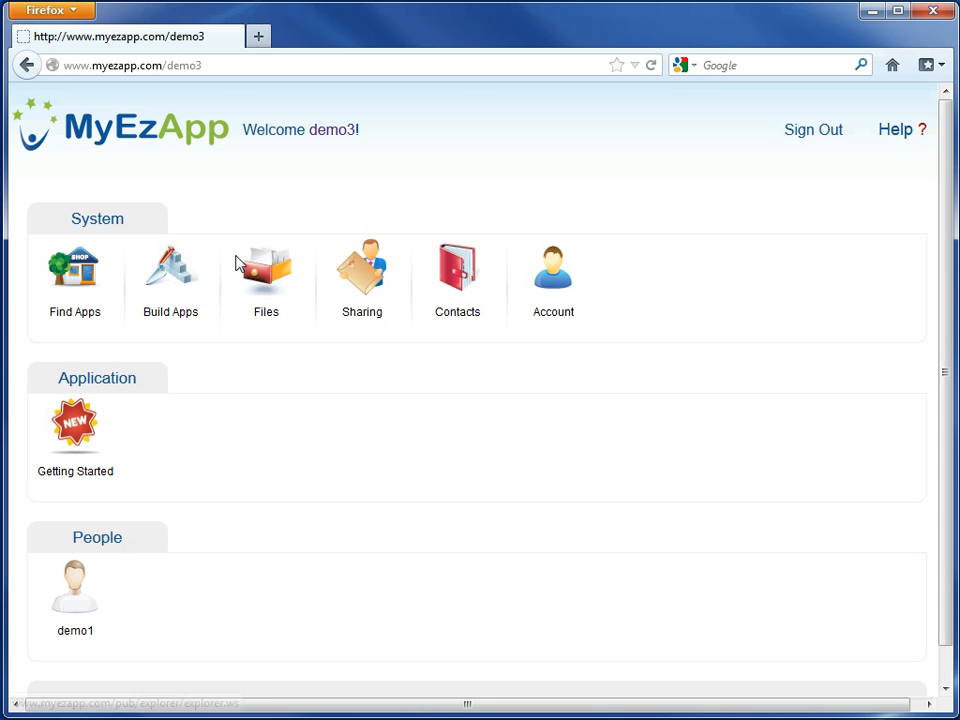
- Start creating a new Database Application in the application builder and set its Application Id to student
{"action": "left_click", "coordinate": [163, 283]}
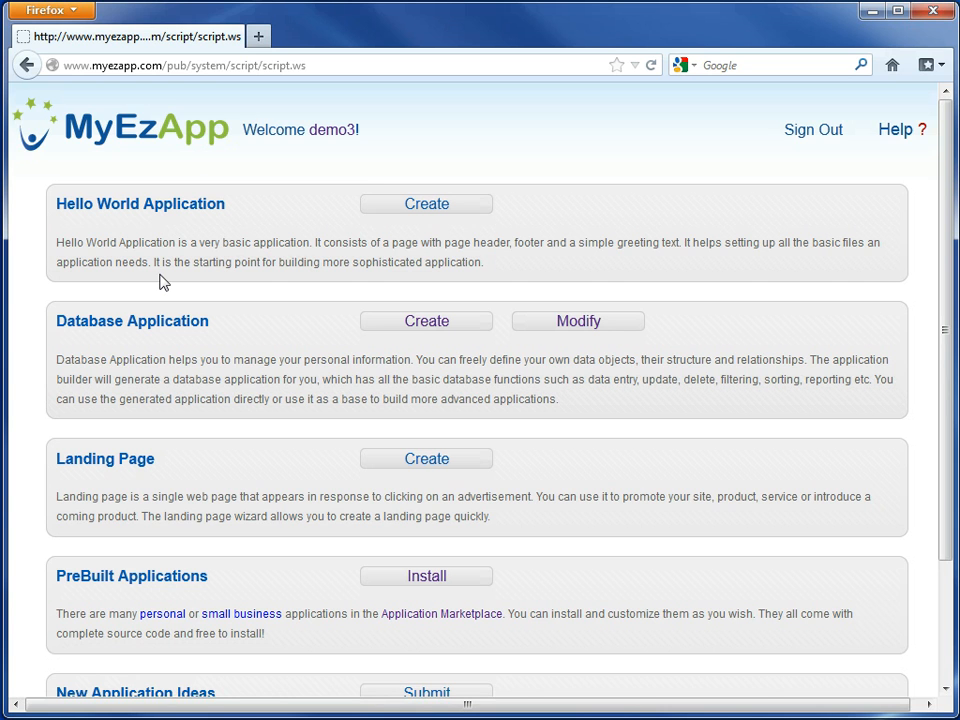
{"action": "left_click", "coordinate": [399, 323]}
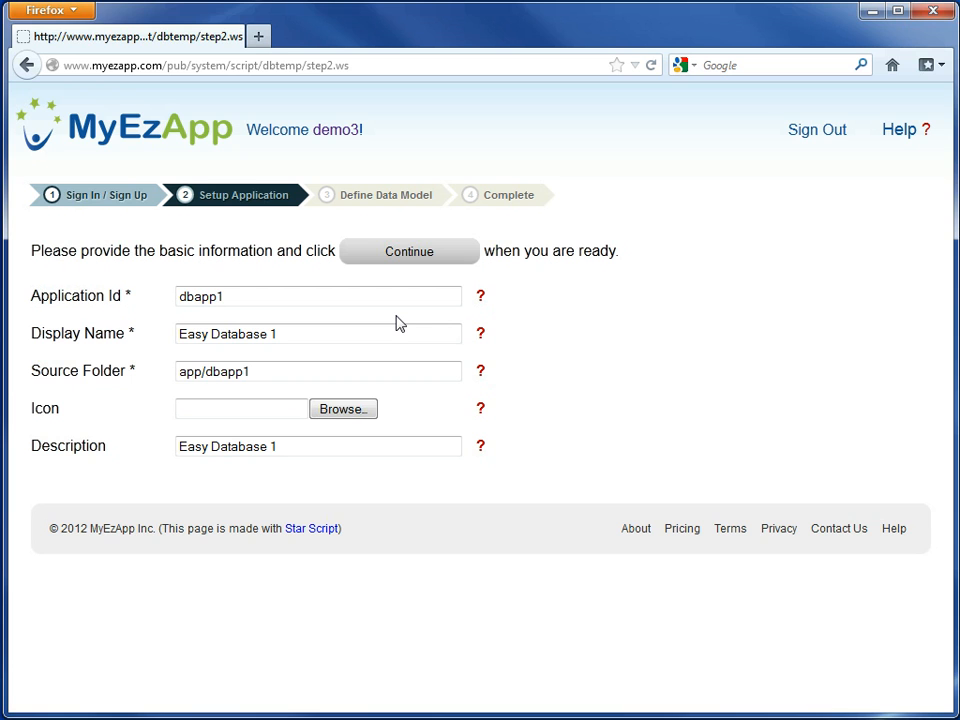
{"action": "left_click", "coordinate": [271, 297]}
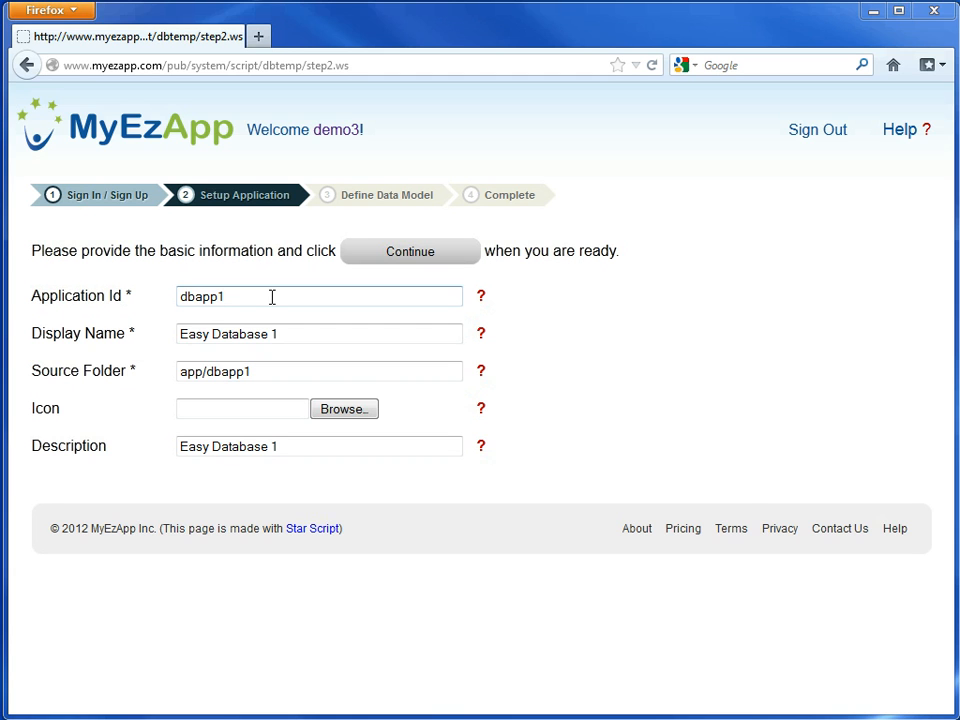
{"action": "double_click", "coordinate": [271, 297]}
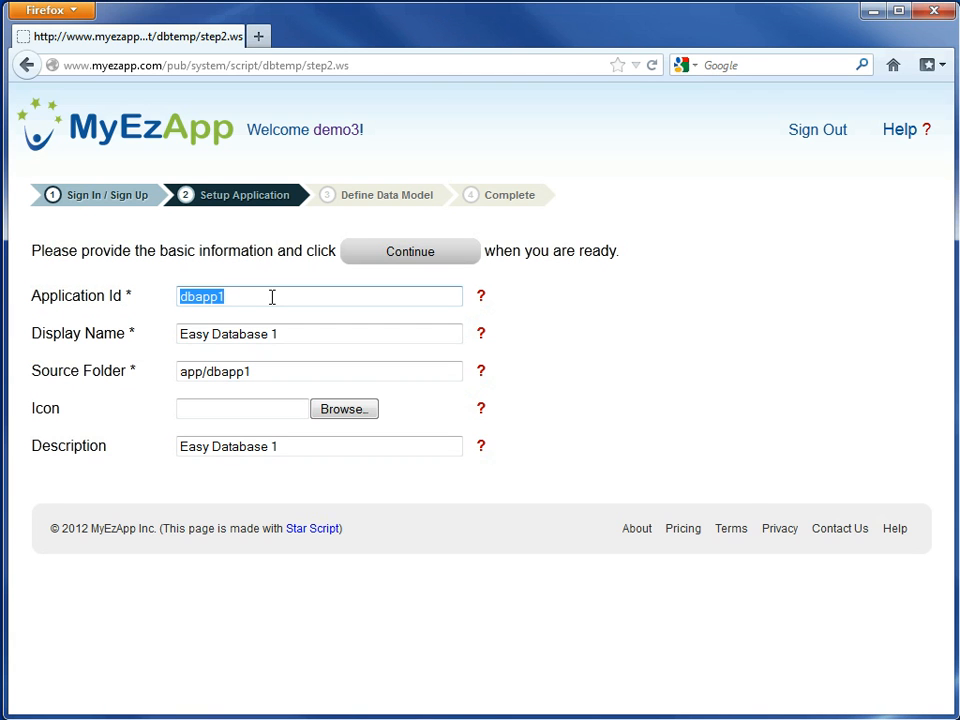
{"action": "type", "text": "student"}
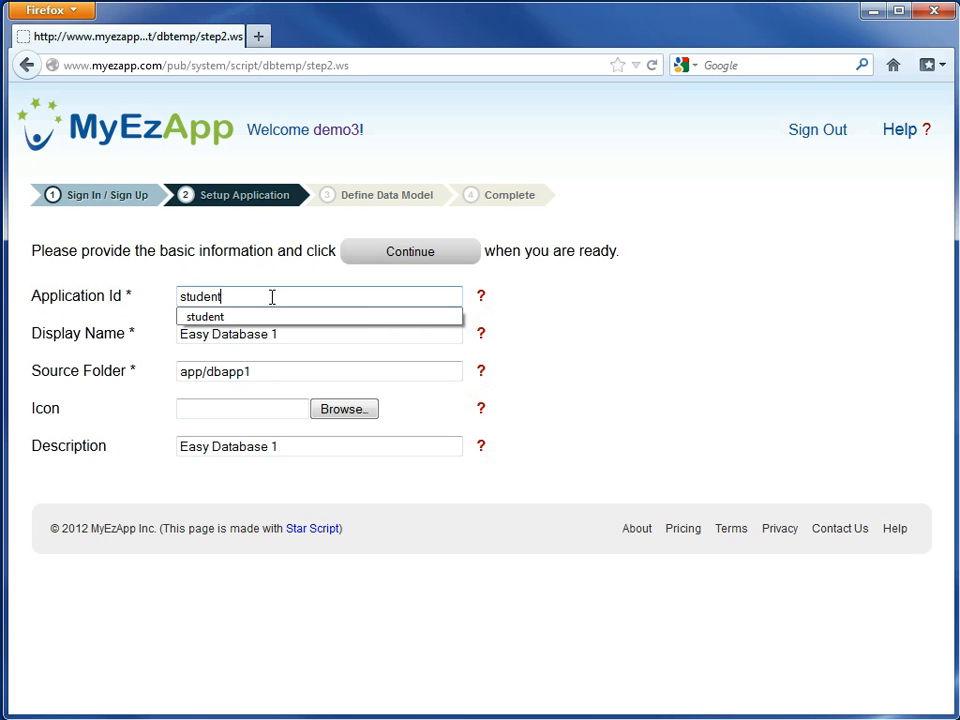
{"action": "key", "text": "Down"}
{"action": "key", "text": "Tab"}
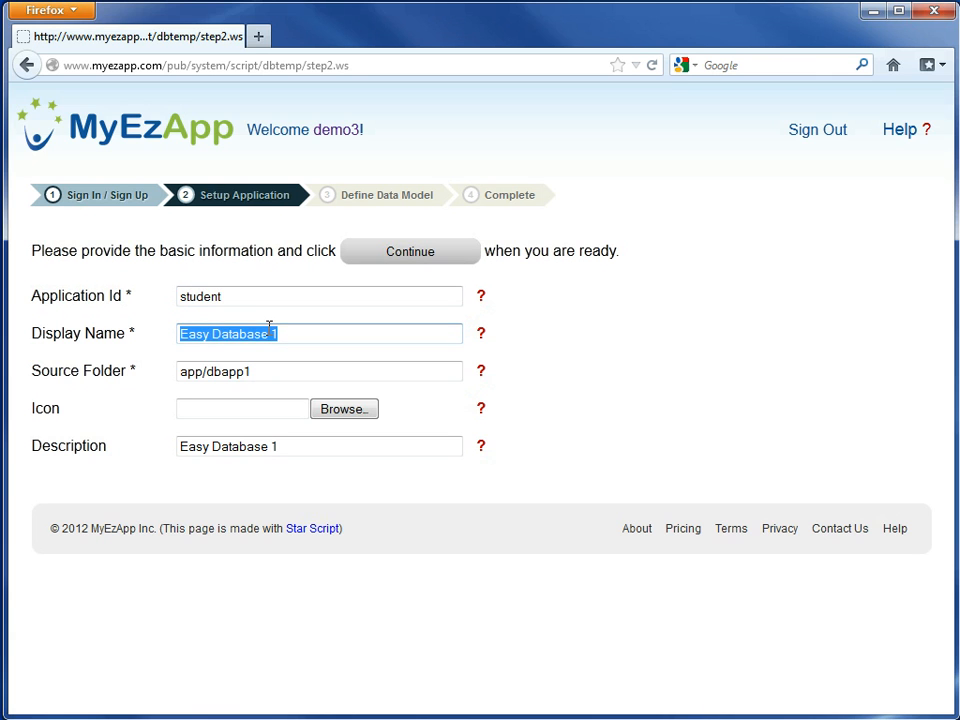
- Set the application's display name to Student List and continue to the data model definition
{"action": "type", "text": "S"}
{"action": "key", "text": "Down"}
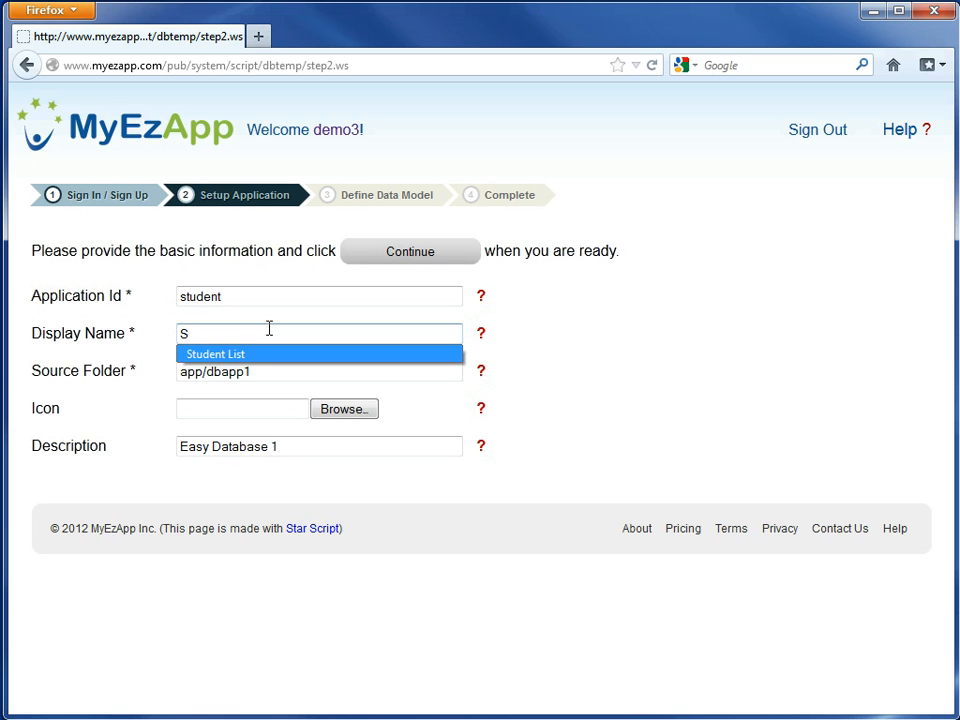
{"action": "key", "text": "Return"}
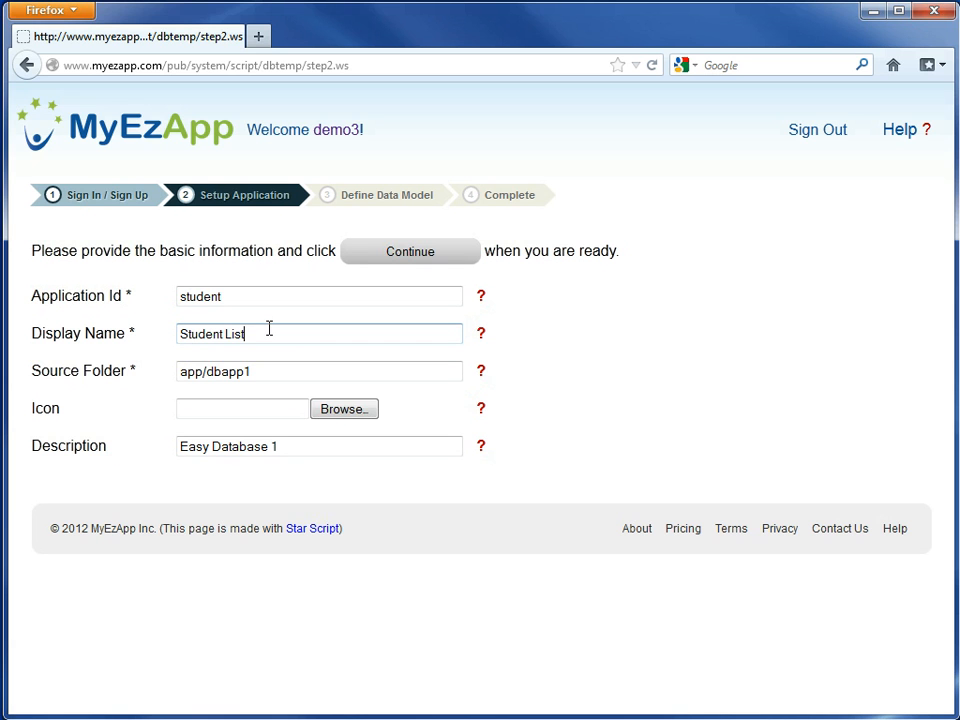
{"action": "left_click", "coordinate": [374, 255]}
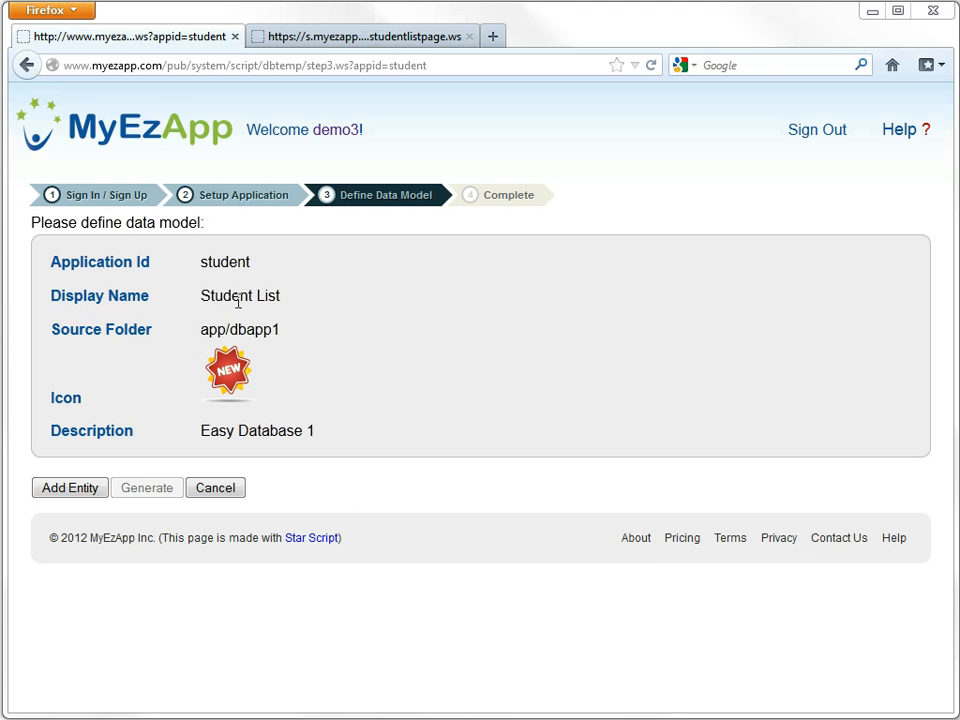
- Review the finished student list page as a reference for the fields of the data model
{"action": "left_click", "coordinate": [291, 40]}
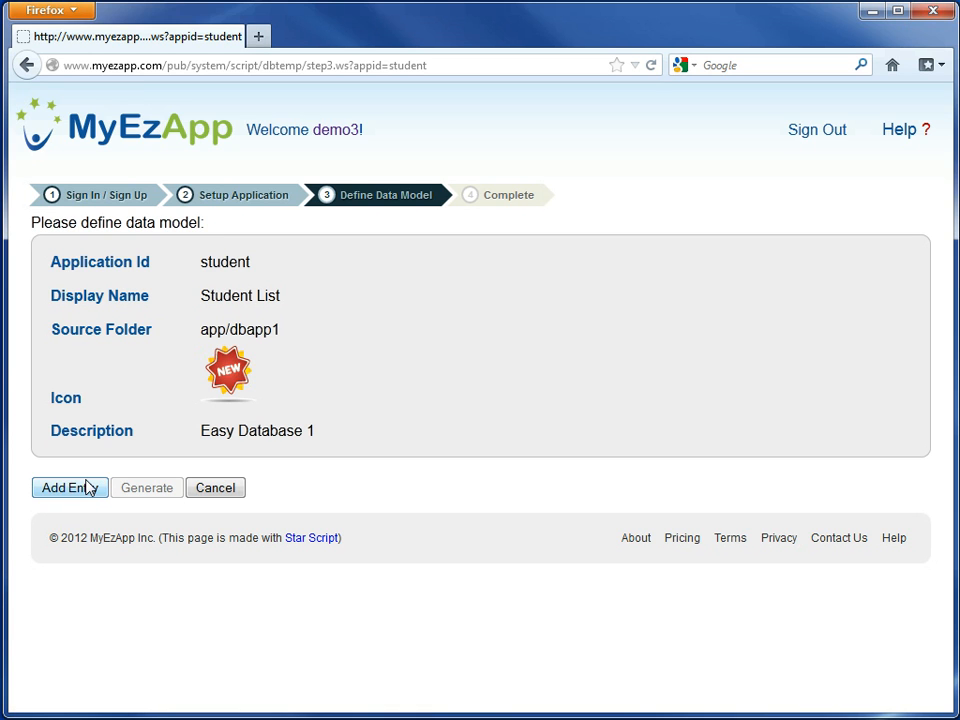
- Add an entity to the data model with the name student and the display name Student
{"action": "left_click", "coordinate": [88, 490]}
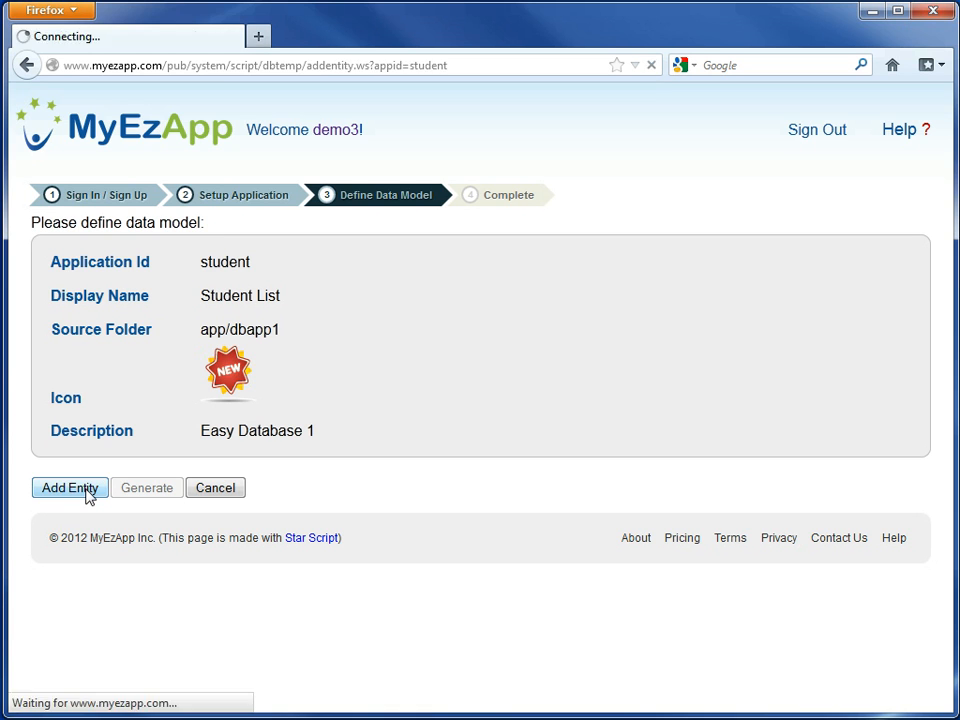
{"action": "double_click", "coordinate": [225, 298]}
{"action": "key", "text": "BackSpace"}
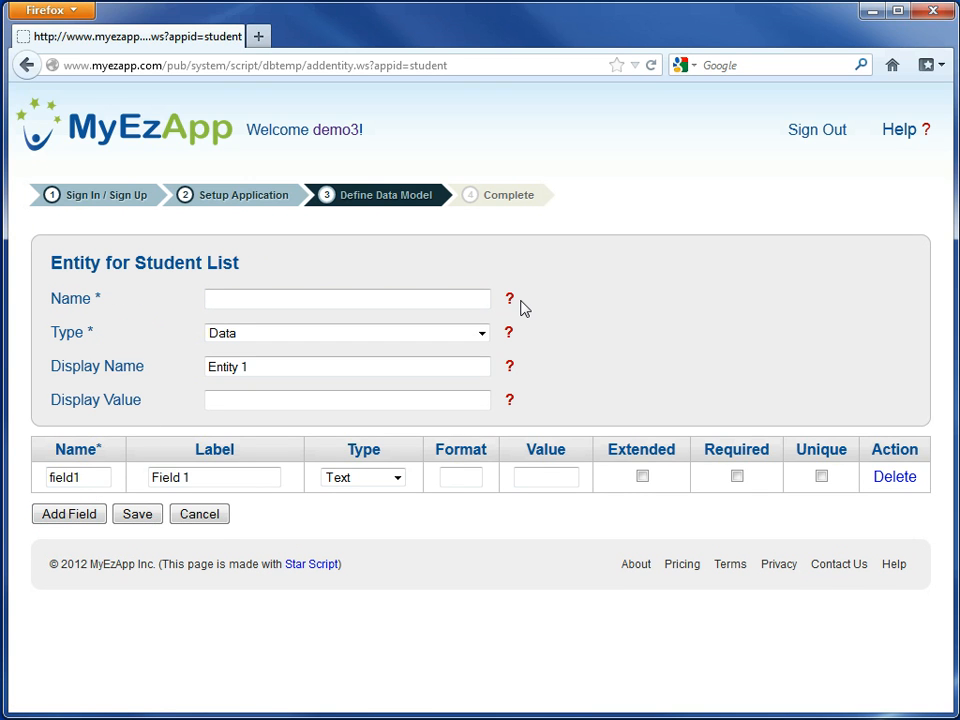
{"action": "type", "text": "s"}
{"action": "key", "text": "Down"}
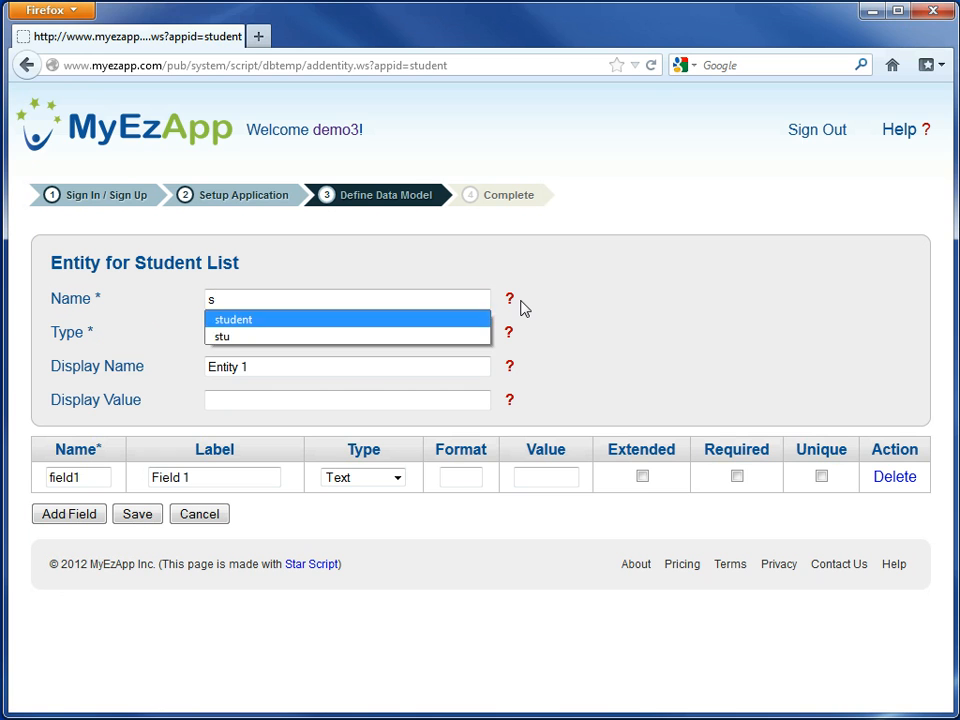
{"action": "key", "text": "Return"}
{"action": "triple_click", "coordinate": [356, 366]}
{"action": "key", "text": "BackSpace"}
{"action": "type", "text": "S"}
{"action": "left_click", "coordinate": [335, 388]}
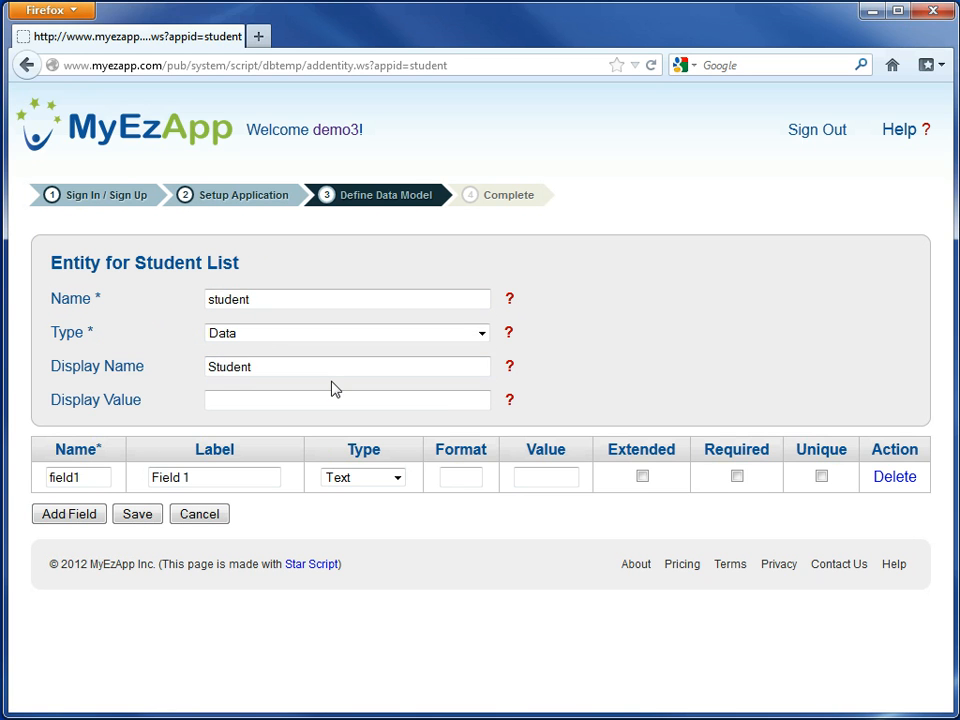
- Define the student entity's first field as firstname with the label First Name and make it required
{"action": "double_click", "coordinate": [103, 477]}
{"action": "type", "text": "firstname"}
{"action": "triple_click", "coordinate": [203, 478]}
{"action": "key", "text": "BackSpace"}
{"action": "type", "text": "F"}
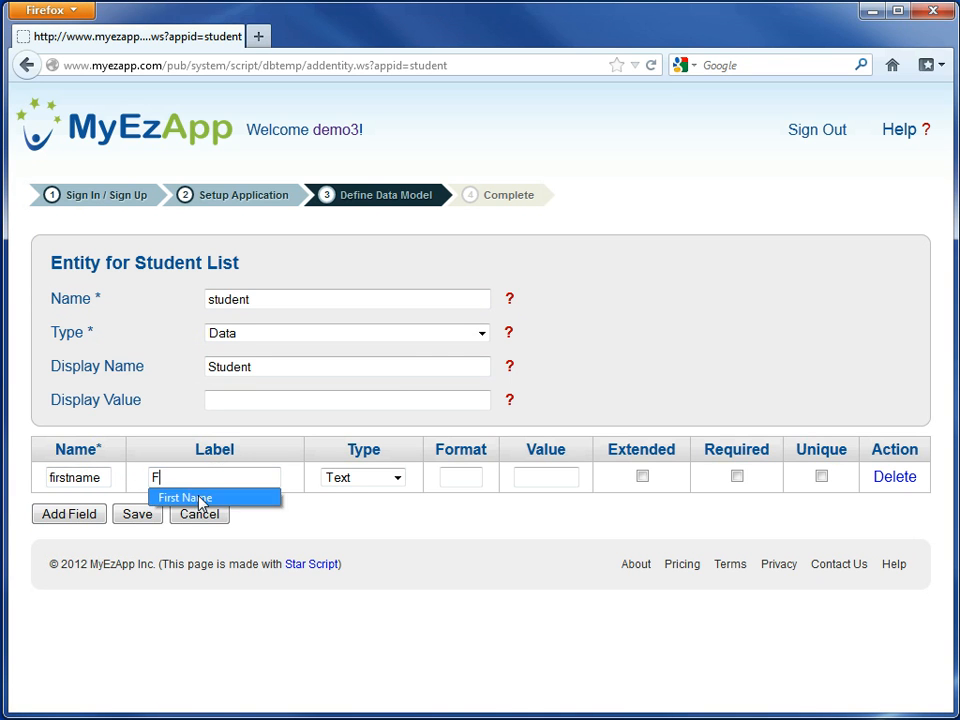
{"action": "left_click", "coordinate": [203, 498]}
{"action": "left_click", "coordinate": [737, 477]}
- Add a required text field named lastname with the label Last Name
{"action": "left_click", "coordinate": [75, 515]}
{"action": "left_click", "coordinate": [71, 509]}
{"action": "type", "text": "l"}
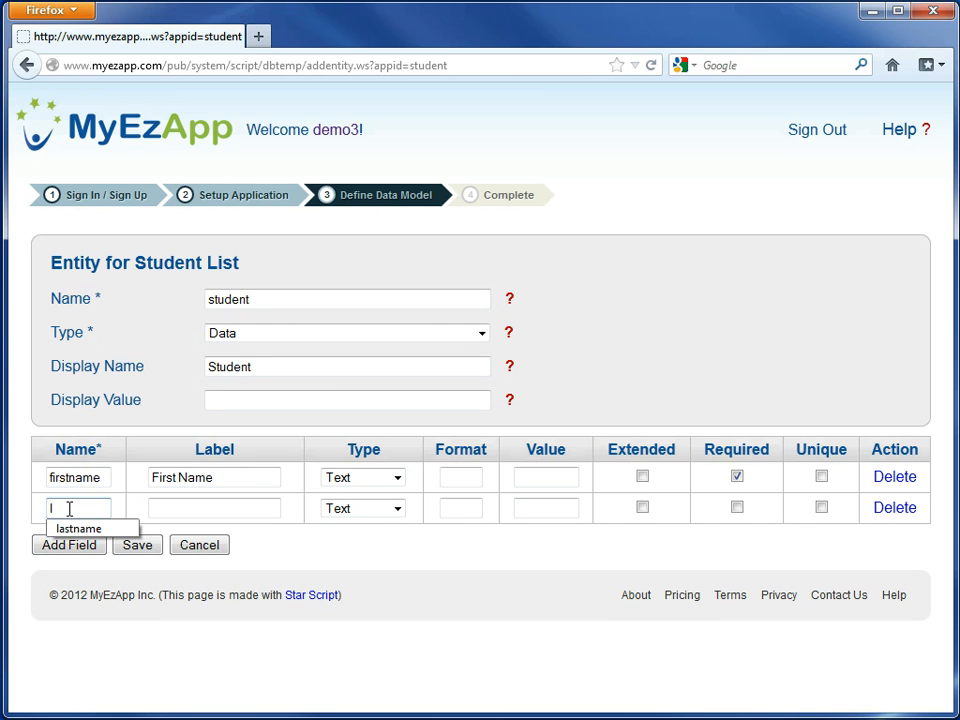
{"action": "left_click", "coordinate": [76, 529]}
{"action": "left_click", "coordinate": [171, 512]}
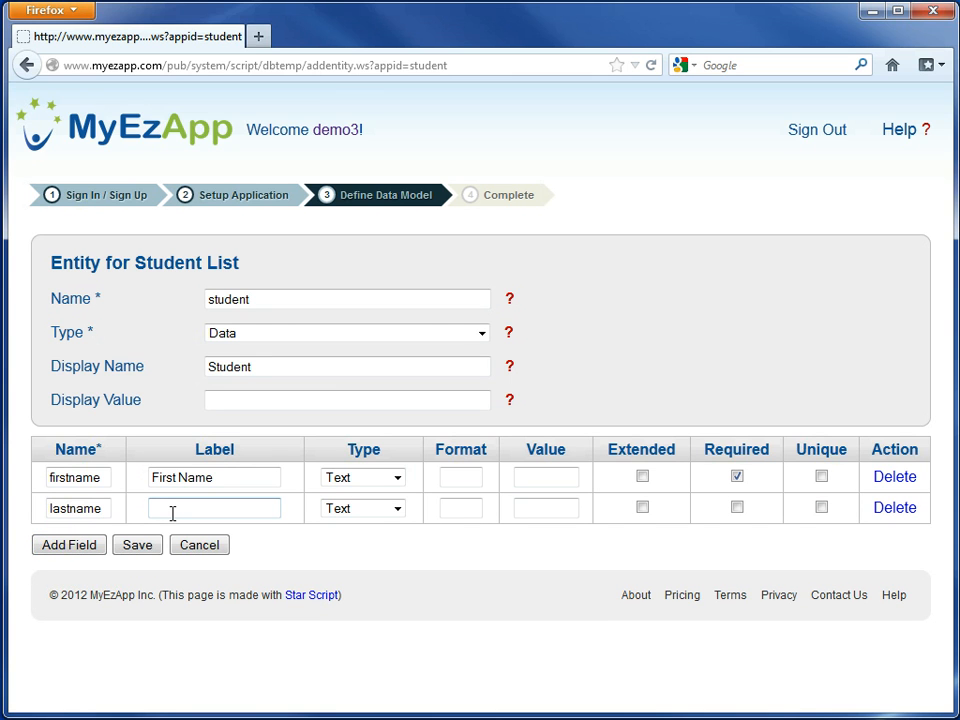
{"action": "type", "text": "L"}
{"action": "left_click", "coordinate": [170, 527]}
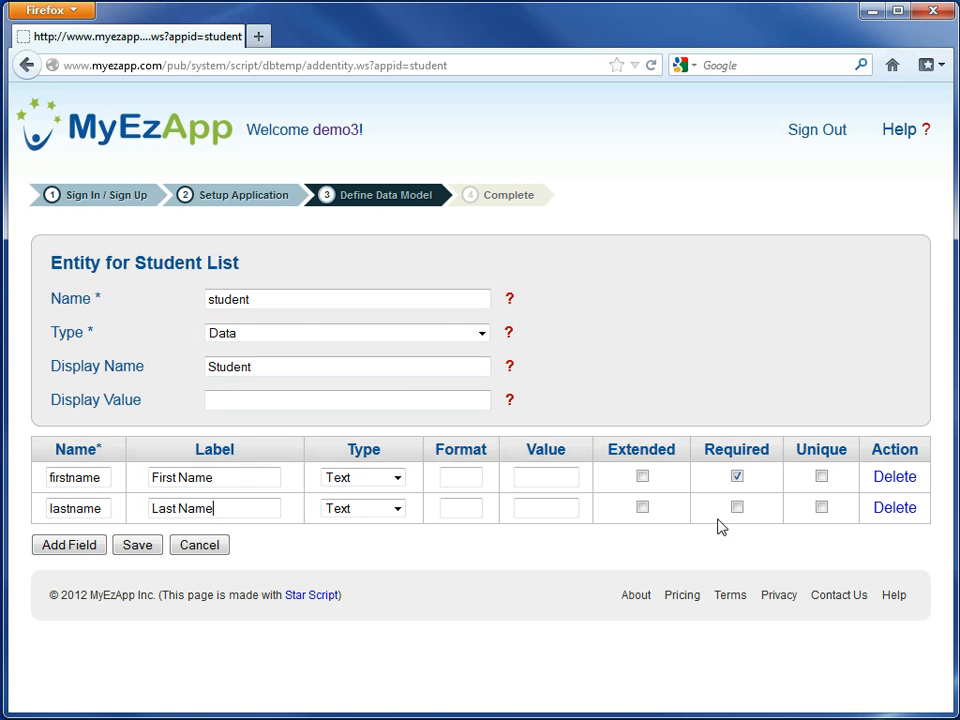
{"action": "left_click", "coordinate": [737, 508]}
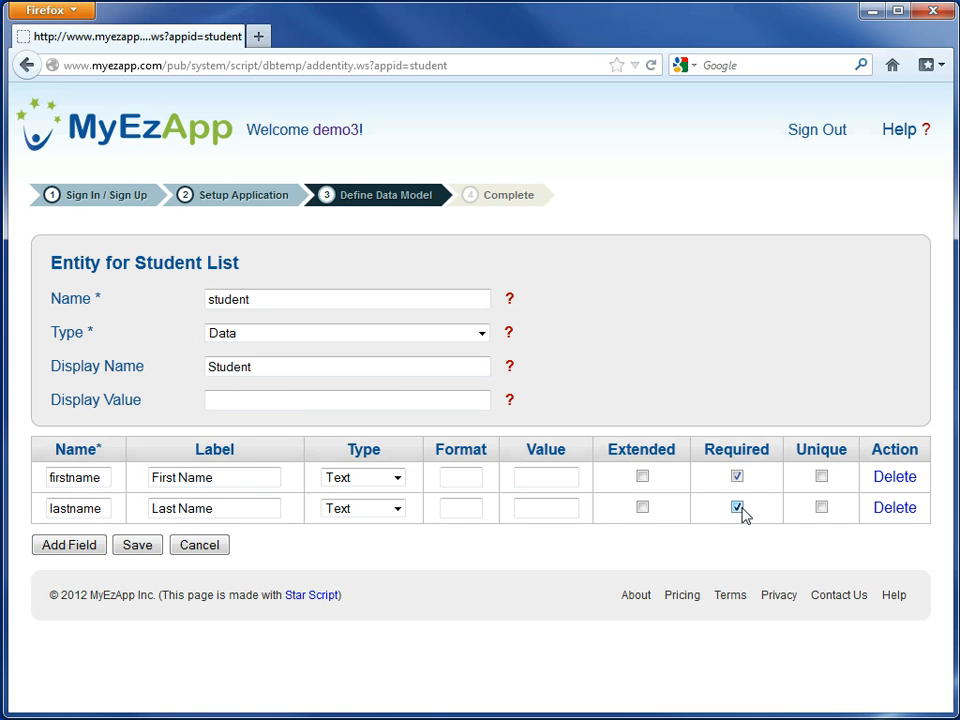
- Add a field named gender with the label Gender to the student entity
{"action": "left_click", "coordinate": [69, 545]}
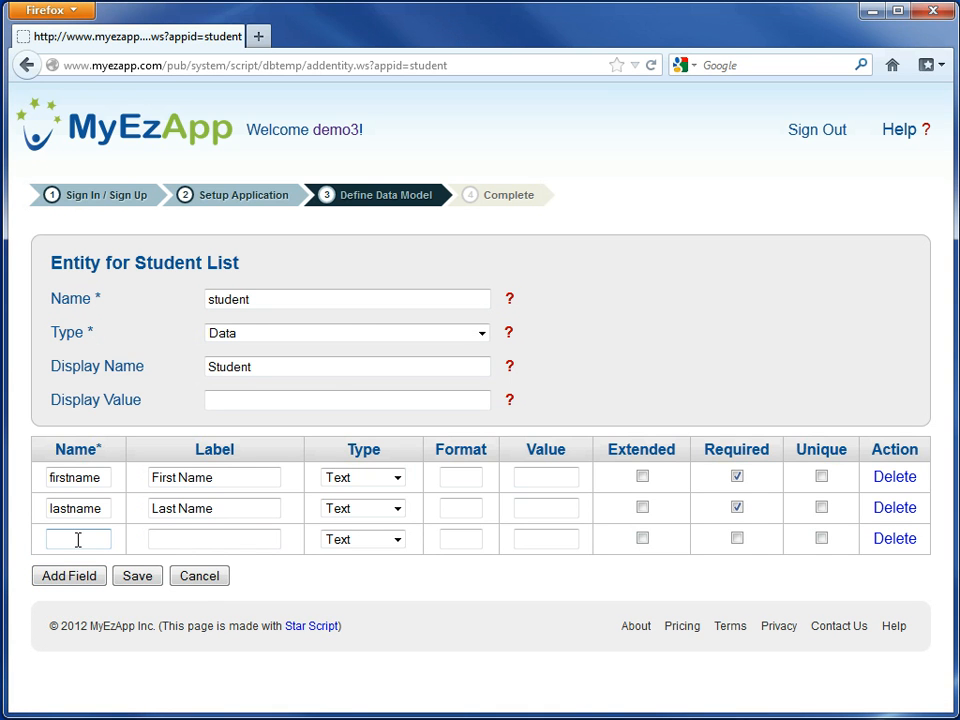
{"action": "type", "text": "g"}
{"action": "left_click", "coordinate": [66, 560]}
{"action": "left_click", "coordinate": [168, 545]}
{"action": "type", "text": "G"}
{"action": "left_click", "coordinate": [181, 561]}
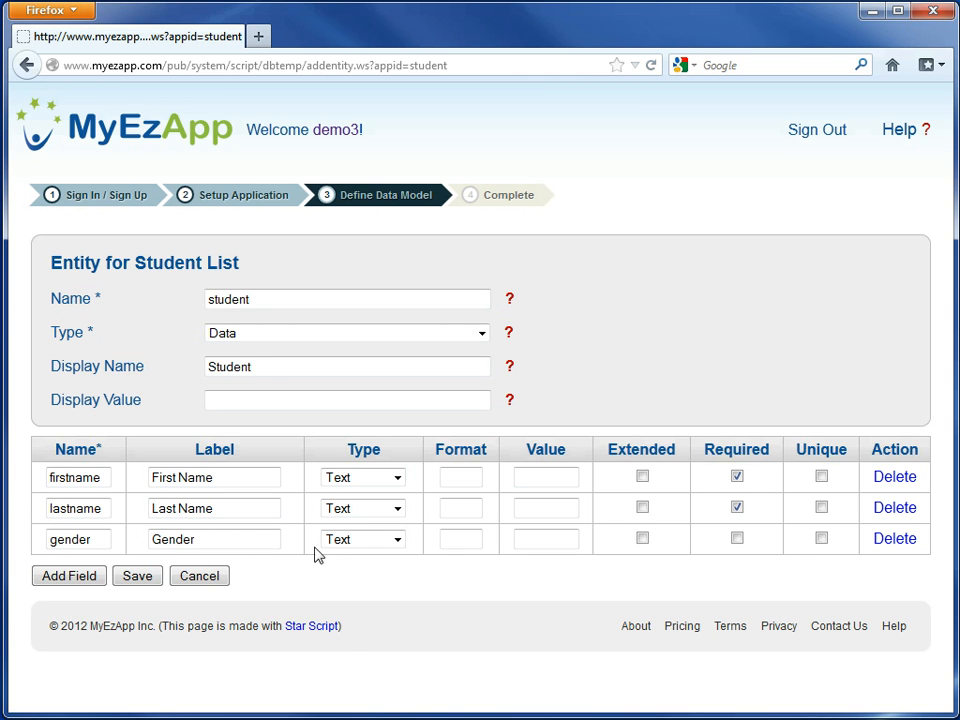
- Set the gender field's type to Reference and its value to genders
{"action": "left_click", "coordinate": [345, 541]}
{"action": "left_click", "coordinate": [343, 705]}
{"action": "left_click", "coordinate": [523, 539]}
{"action": "type", "text": "g"}
{"action": "left_click", "coordinate": [561, 569]}
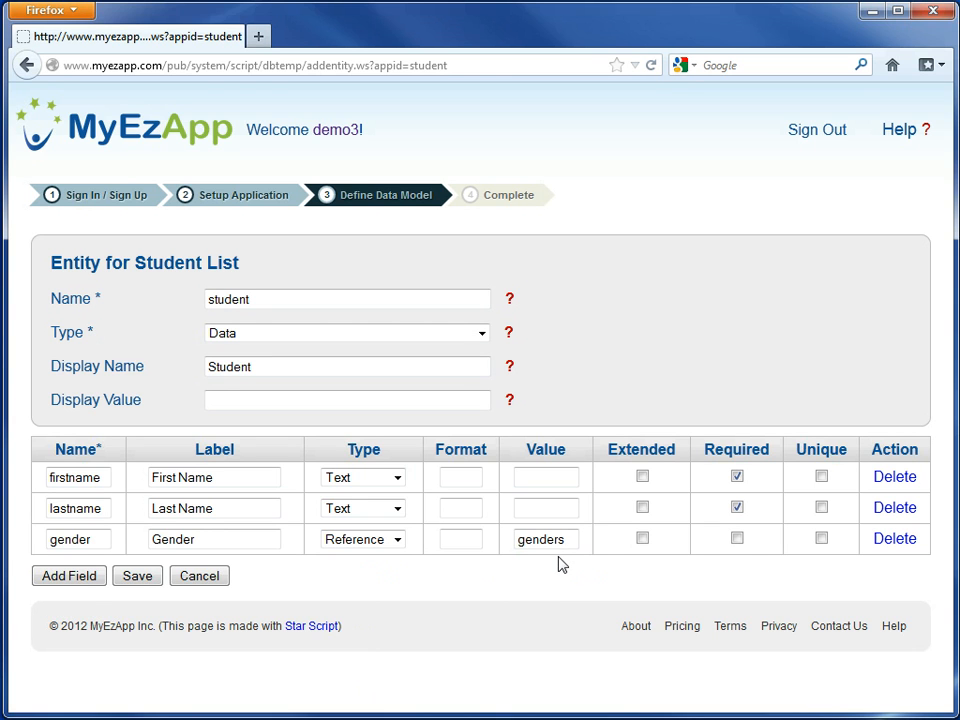
- Add a field named dob with the label Date of Birth to the student entity
{"action": "left_click", "coordinate": [69, 576]}
{"action": "left_click", "coordinate": [86, 570]}
{"action": "type", "text": "d"}
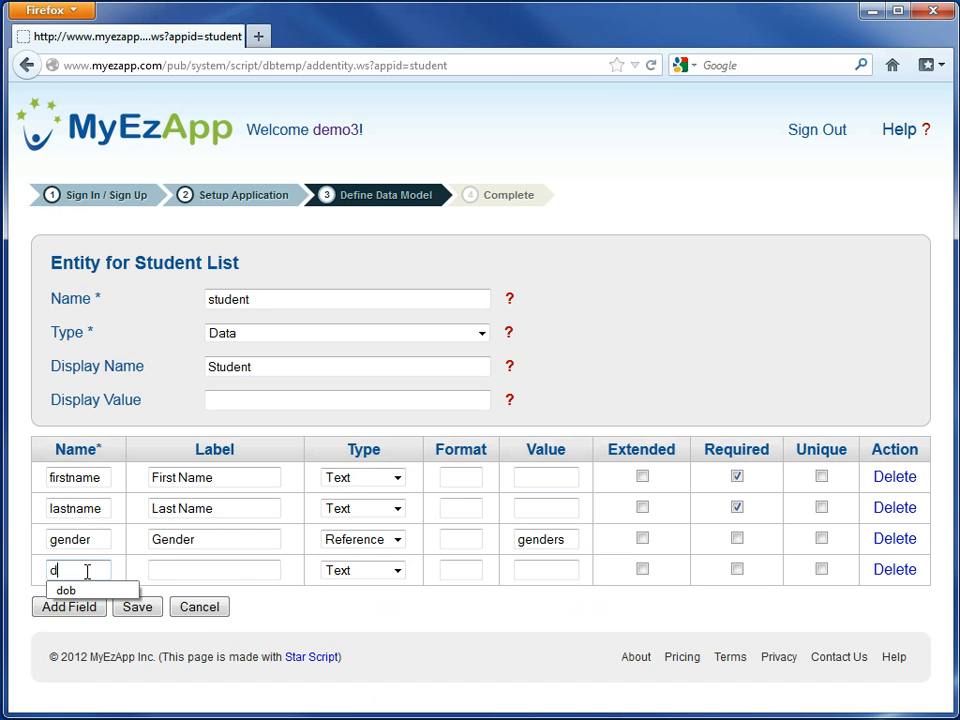
{"action": "left_click", "coordinate": [90, 591]}
{"action": "left_click", "coordinate": [156, 570]}
{"action": "type", "text": "D"}
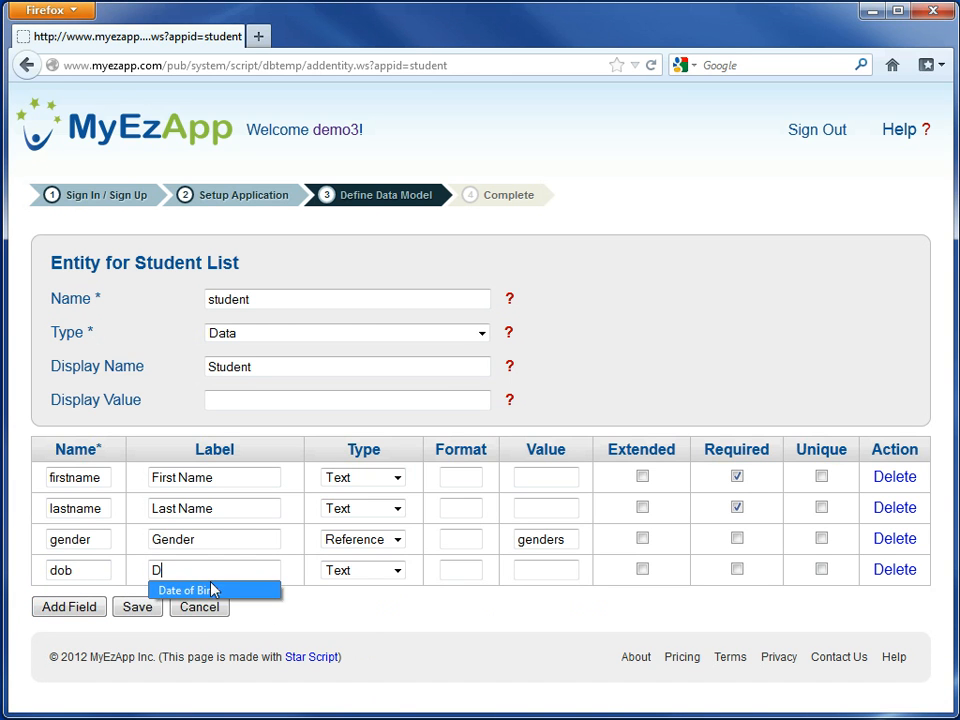
{"action": "left_click", "coordinate": [210, 587]}
- Set the dob field's type to Date/Time and its format to date
{"action": "left_click", "coordinate": [358, 578]}
{"action": "left_click", "coordinate": [355, 652]}
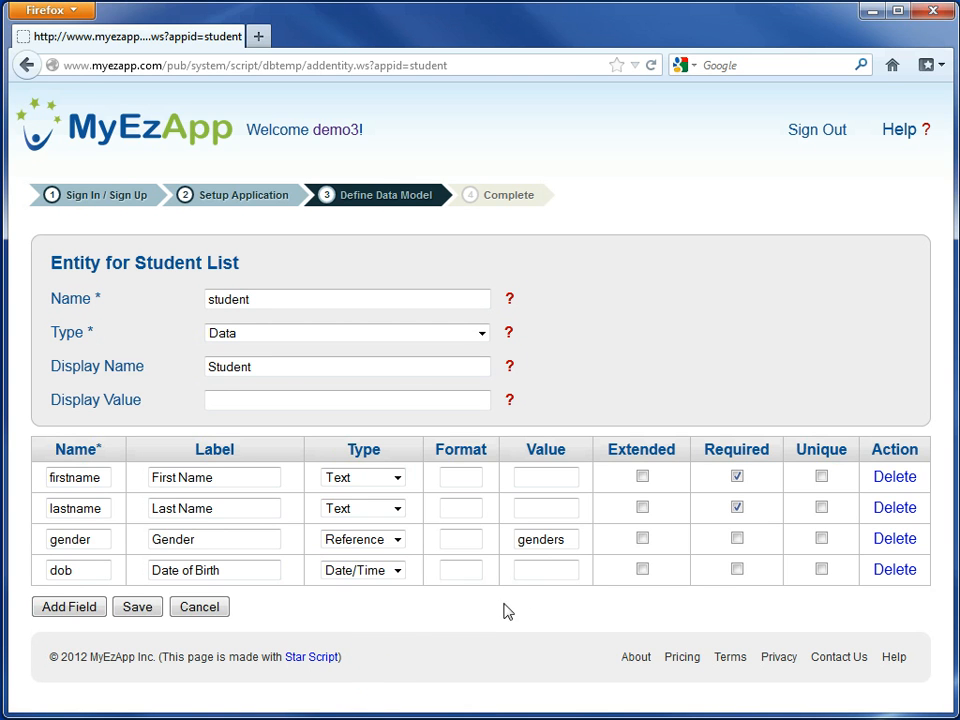
{"action": "left_click", "coordinate": [463, 569]}
{"action": "type", "text": "d"}
{"action": "left_click", "coordinate": [460, 591]}
- Add a text field named parents with the label Parent Names
{"action": "left_click", "coordinate": [95, 618]}
{"action": "left_click", "coordinate": [94, 605]}
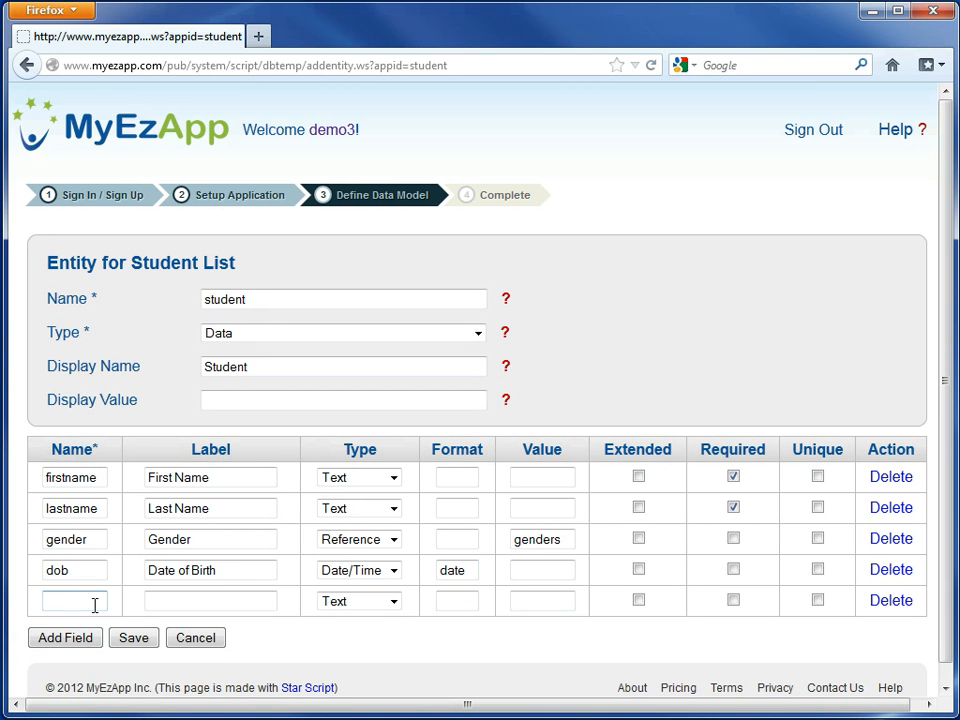
{"action": "type", "text": "p"}
{"action": "left_click", "coordinate": [94, 623]}
{"action": "left_click", "coordinate": [155, 600]}
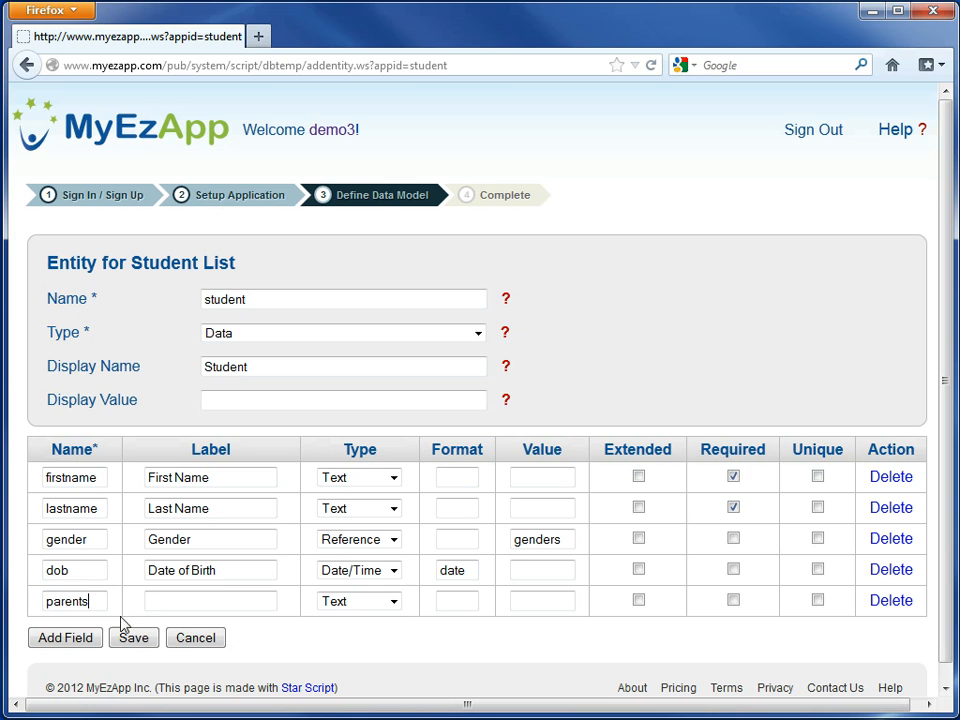
{"action": "type", "text": "P"}
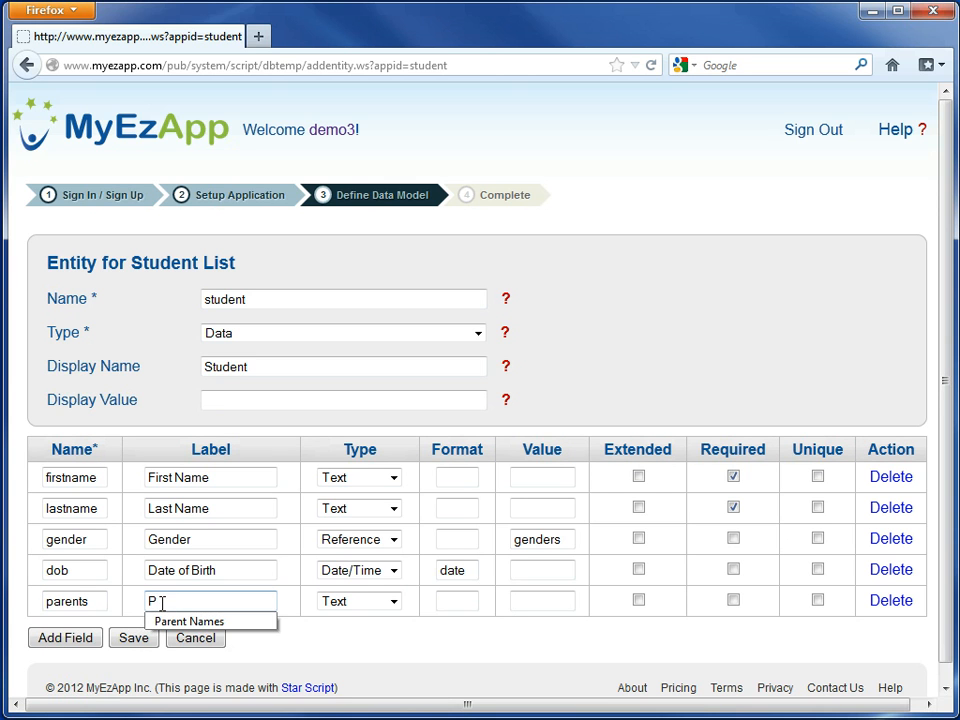
{"action": "left_click", "coordinate": [184, 622]}
- Add a text field named phone with the label Phone# to the student entity
{"action": "left_click", "coordinate": [80, 640]}
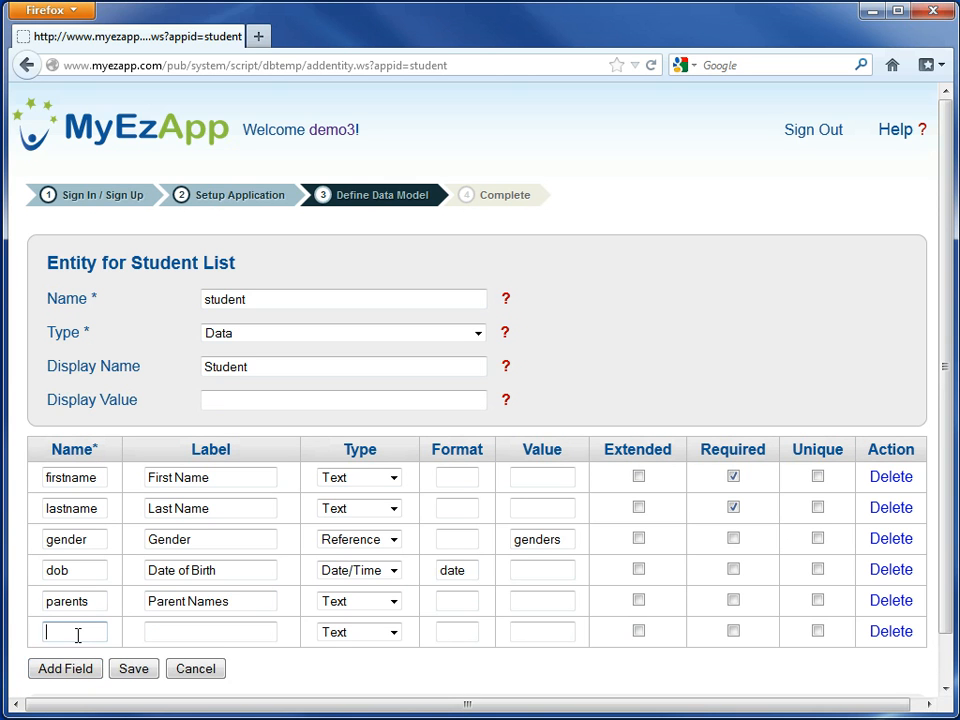
{"action": "type", "text": "p"}
{"action": "left_click", "coordinate": [70, 652]}
{"action": "left_click", "coordinate": [179, 634]}
{"action": "type", "text": "Phone#"}
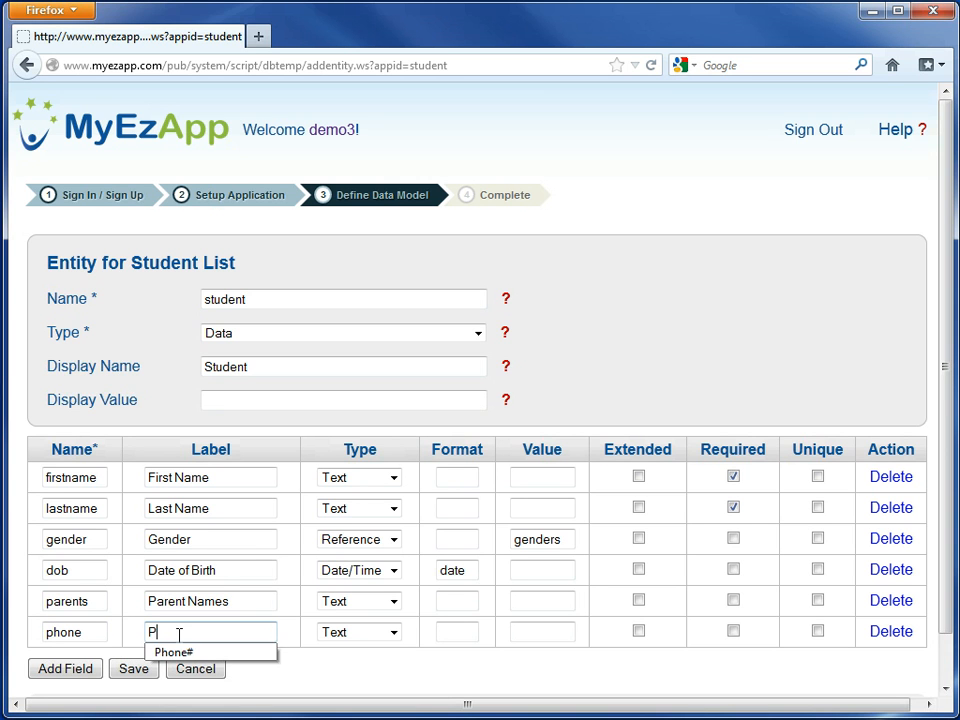
- Add a field named email with the label Email and the type Email to the student entity
{"action": "left_click", "coordinate": [60, 668]}
{"action": "scroll", "coordinate": [60, 662], "scroll_direction": "down", "scroll_amount": 2}
{"action": "left_click", "coordinate": [60, 585]}
{"action": "type", "text": "e"}
{"action": "left_click", "coordinate": [67, 606]}
{"action": "left_click", "coordinate": [156, 584]}
{"action": "type", "text": "E"}
{"action": "left_click", "coordinate": [161, 606]}
{"action": "left_click", "coordinate": [362, 588]}
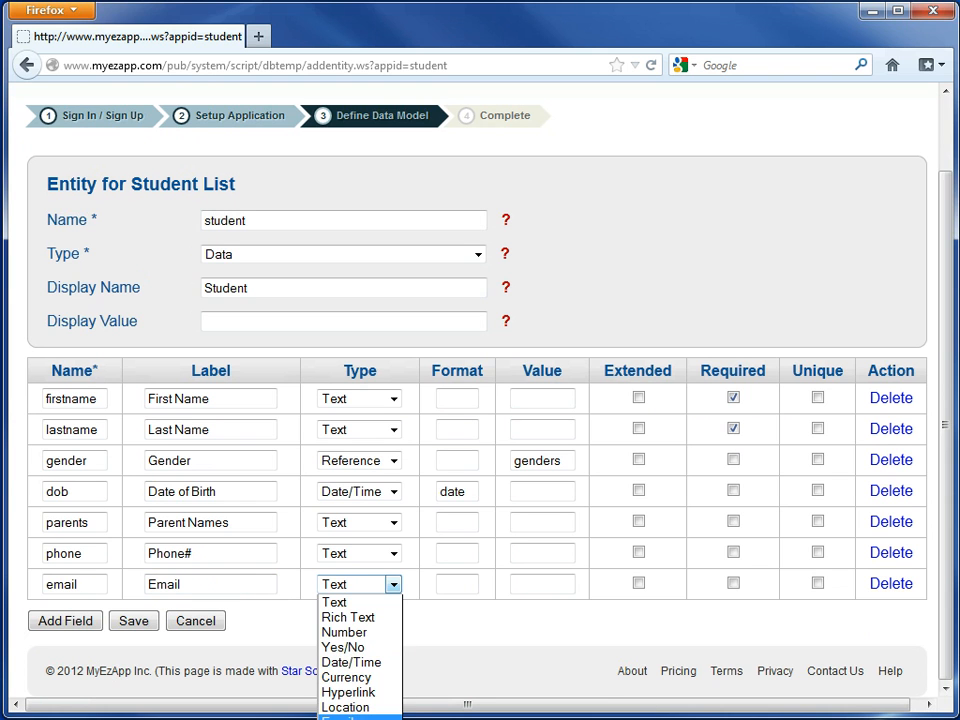
{"action": "left_click", "coordinate": [345, 706]}
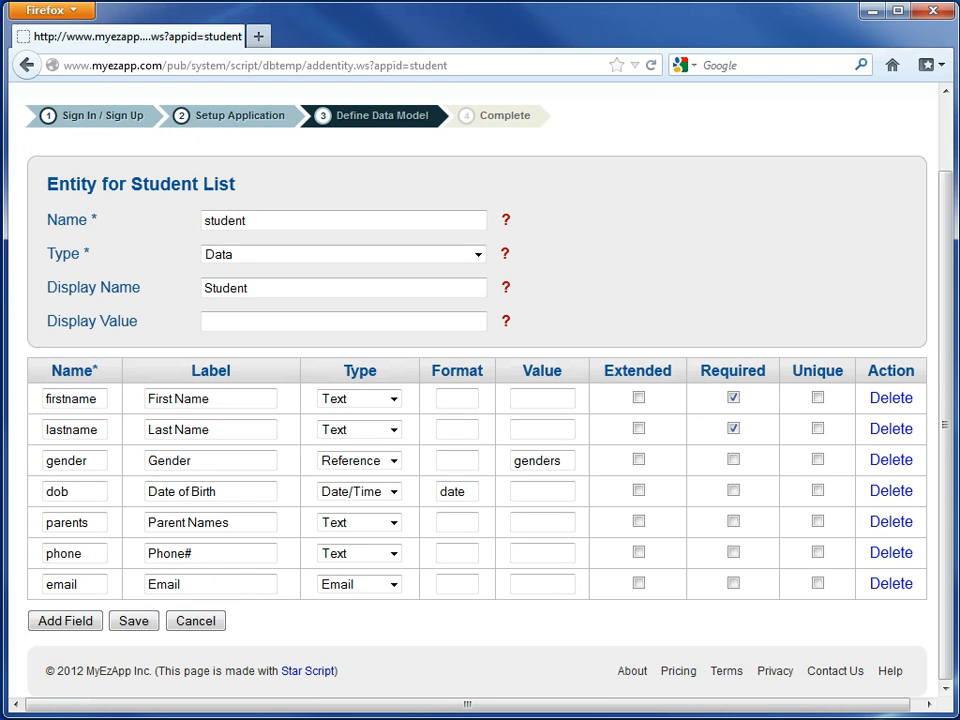
- Add a field named address with the label Address and the type Location
{"action": "left_click", "coordinate": [66, 621]}
{"action": "left_click", "coordinate": [77, 614]}
{"action": "type", "text": "ad"}
{"action": "left_click", "coordinate": [76, 636]}
{"action": "left_click", "coordinate": [204, 620]}
{"action": "type", "text": "A"}
{"action": "left_click", "coordinate": [184, 633]}
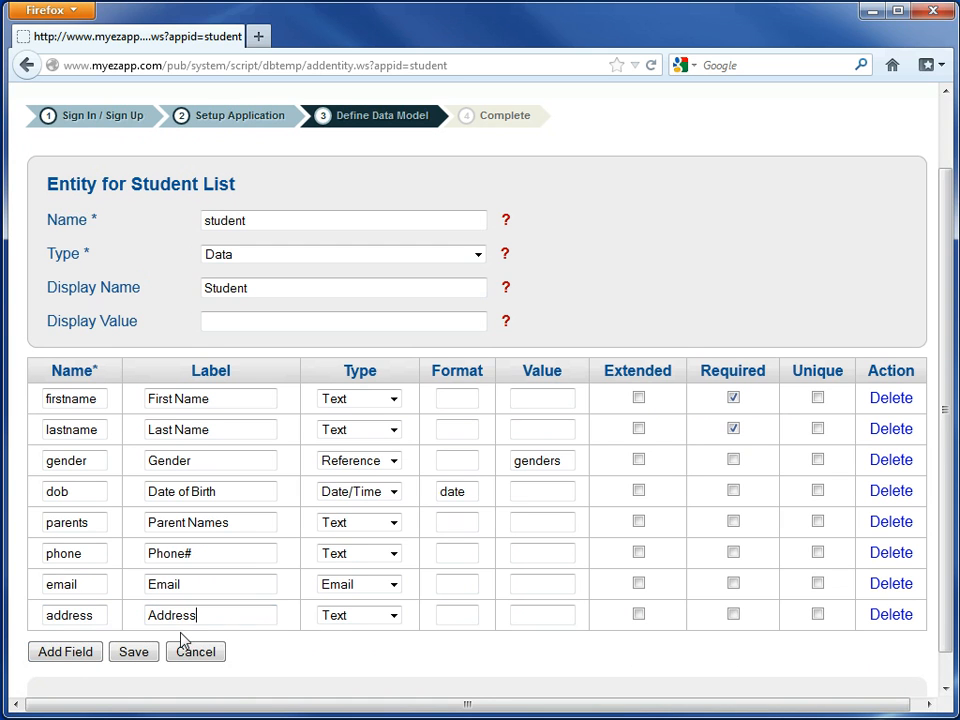
{"action": "left_click", "coordinate": [346, 619]}
{"action": "left_click", "coordinate": [352, 719]}
- Add an extended Rich Text field named notes with the label Notes, and save the student entity
{"action": "left_click", "coordinate": [90, 664]}
{"action": "type", "text": "n"}
{"action": "left_click", "coordinate": [70, 665]}
{"action": "left_click", "coordinate": [225, 645]}
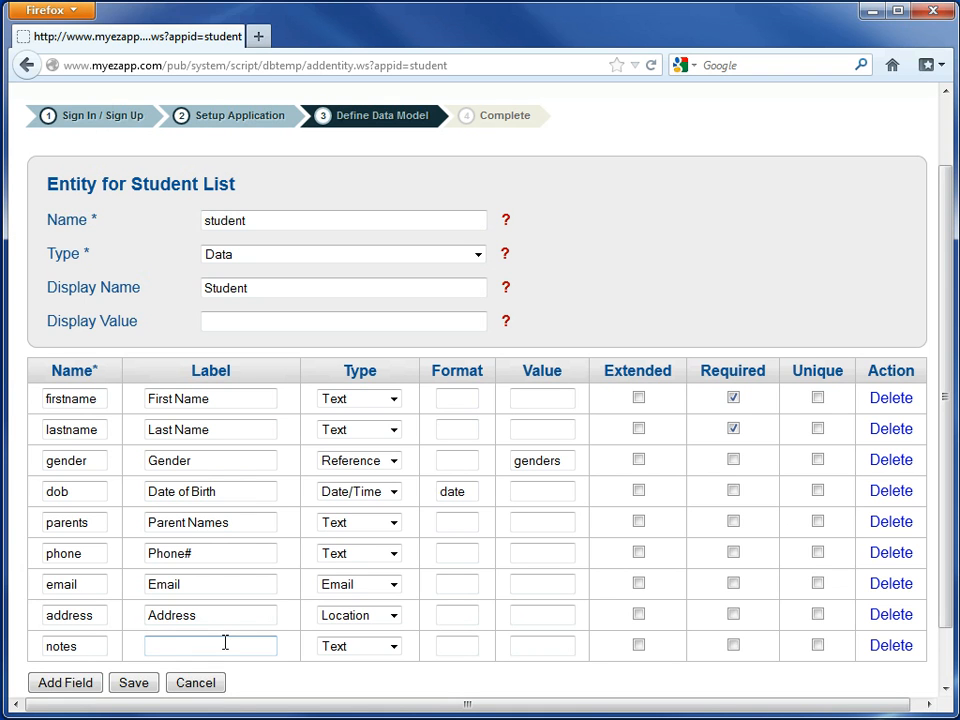
{"action": "type", "text": "N"}
{"action": "left_click", "coordinate": [225, 668]}
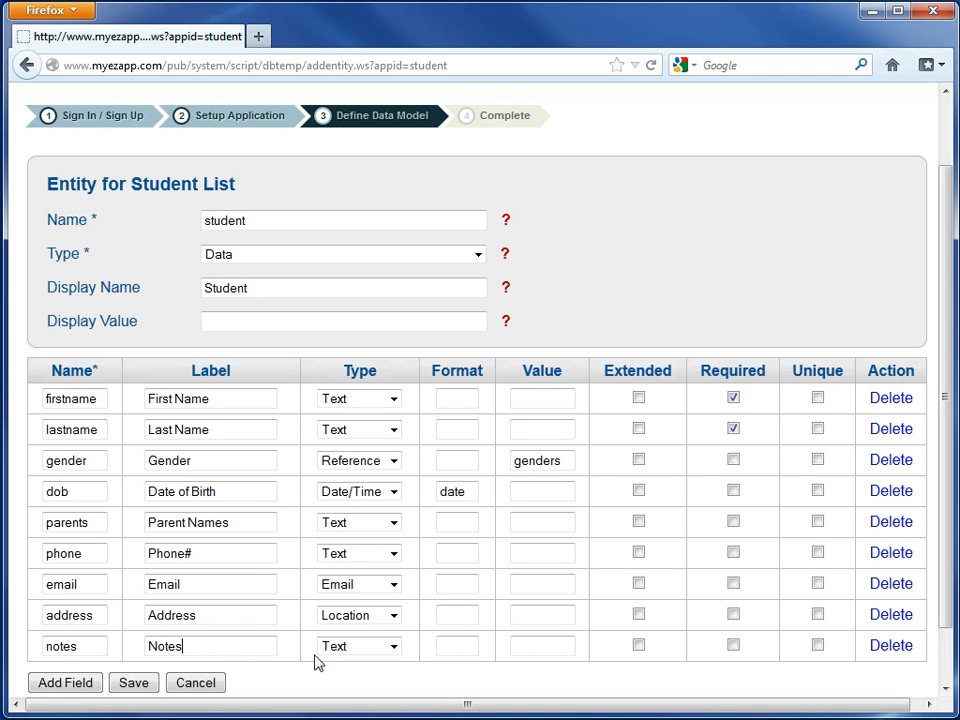
{"action": "left_click", "coordinate": [348, 650]}
{"action": "left_click", "coordinate": [347, 679]}
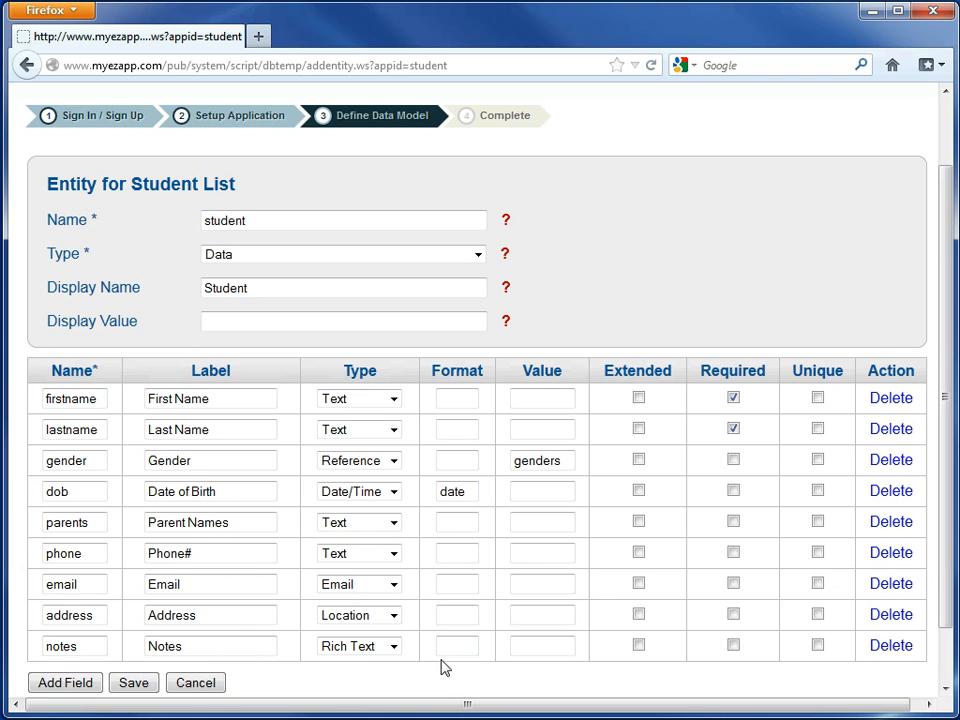
{"action": "left_click", "coordinate": [637, 646]}
{"action": "left_click", "coordinate": [135, 684]}
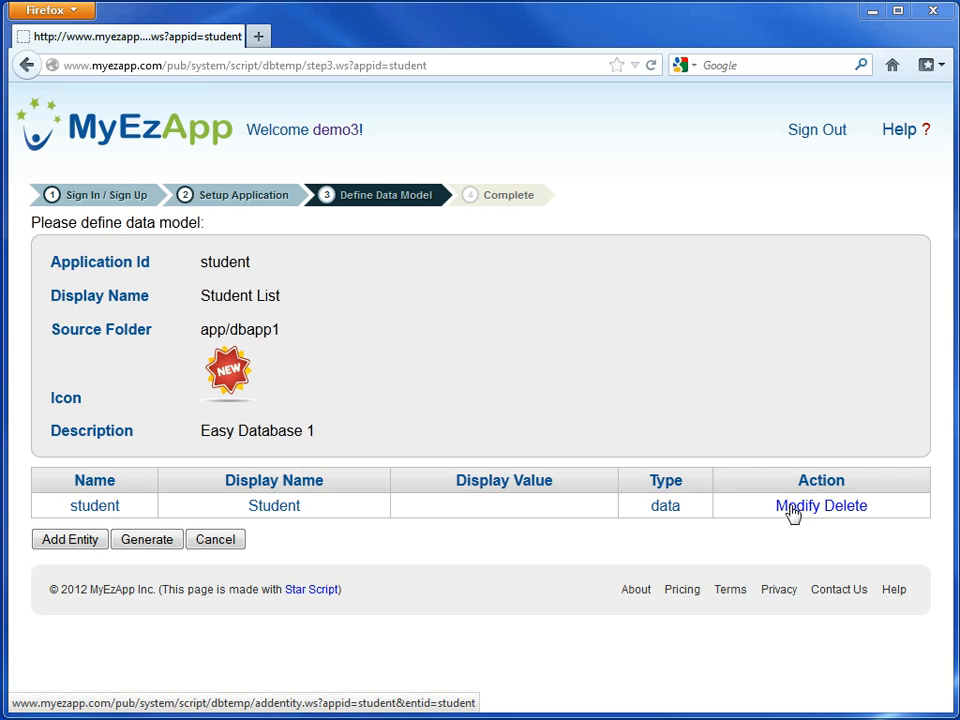
- Add a second entity named genders with type Setup, display name Gender and display value name
{"action": "left_click", "coordinate": [82, 541]}
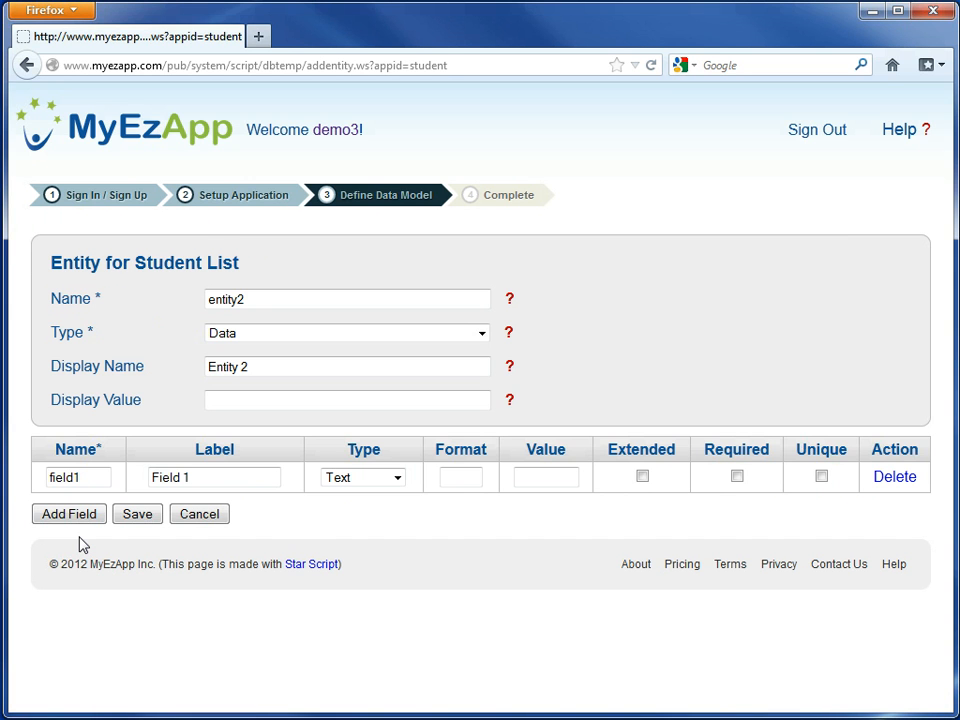
{"action": "double_click", "coordinate": [266, 300]}
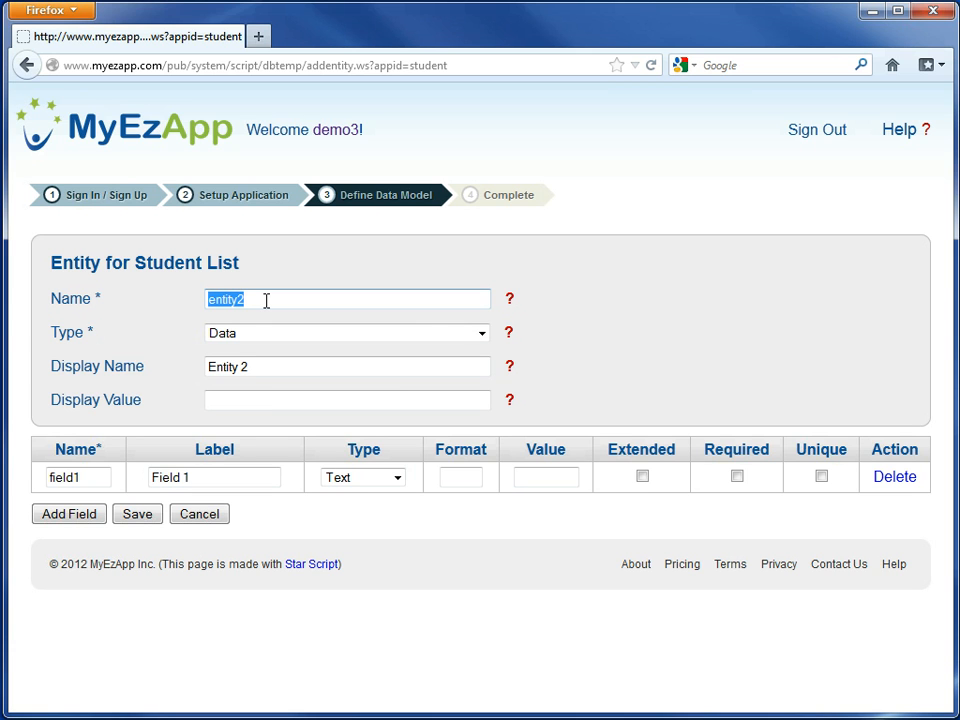
{"action": "type", "text": "ge"}
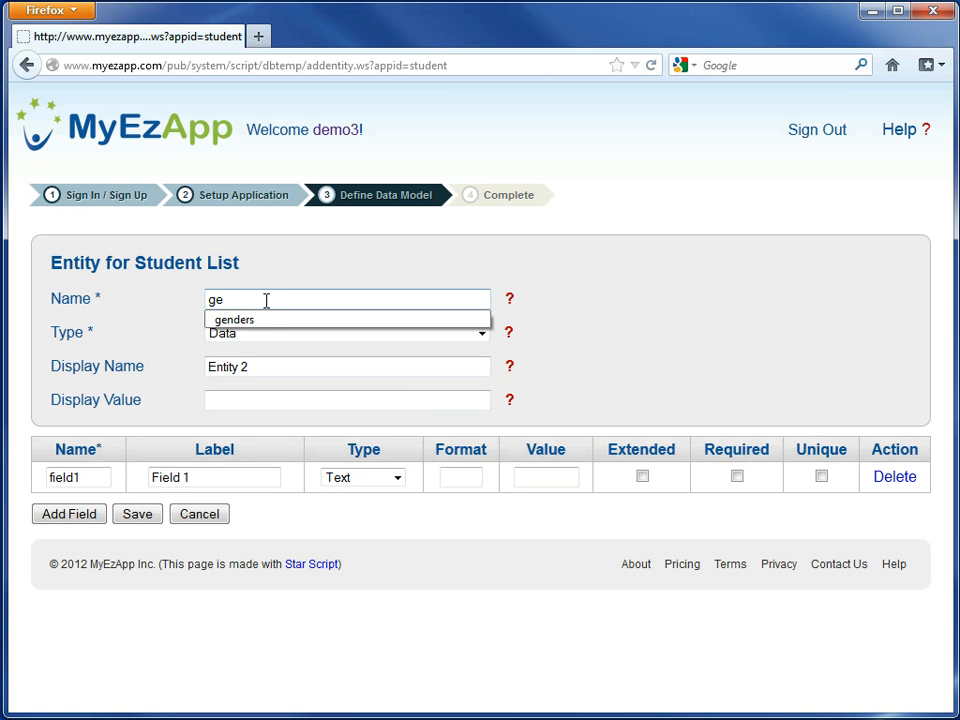
{"action": "left_click", "coordinate": [268, 319]}
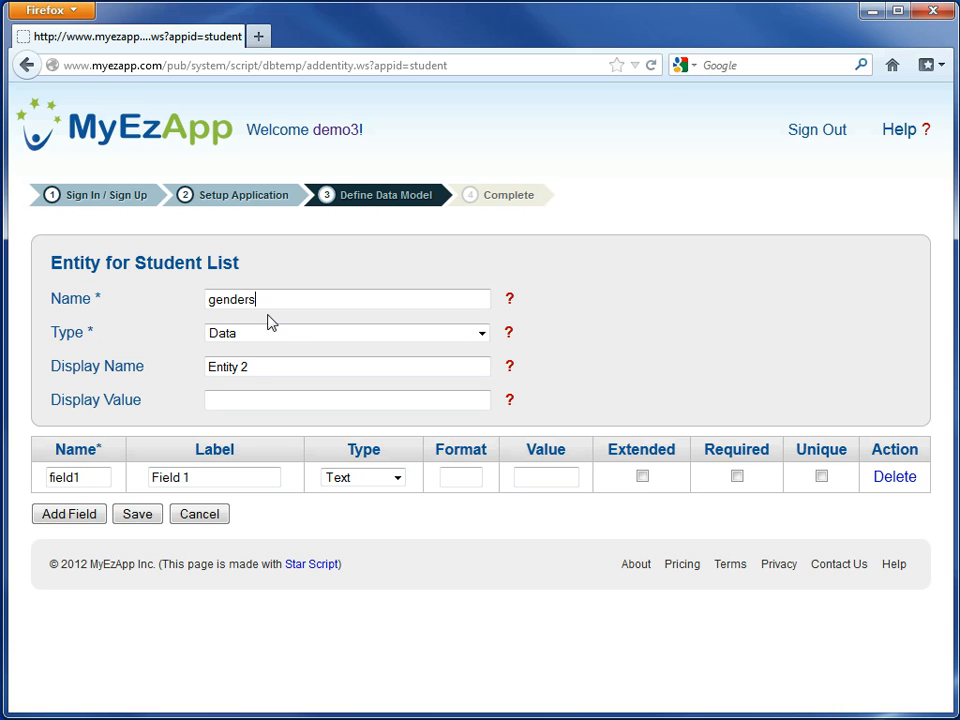
{"action": "left_click", "coordinate": [279, 334]}
{"action": "left_click", "coordinate": [272, 367]}
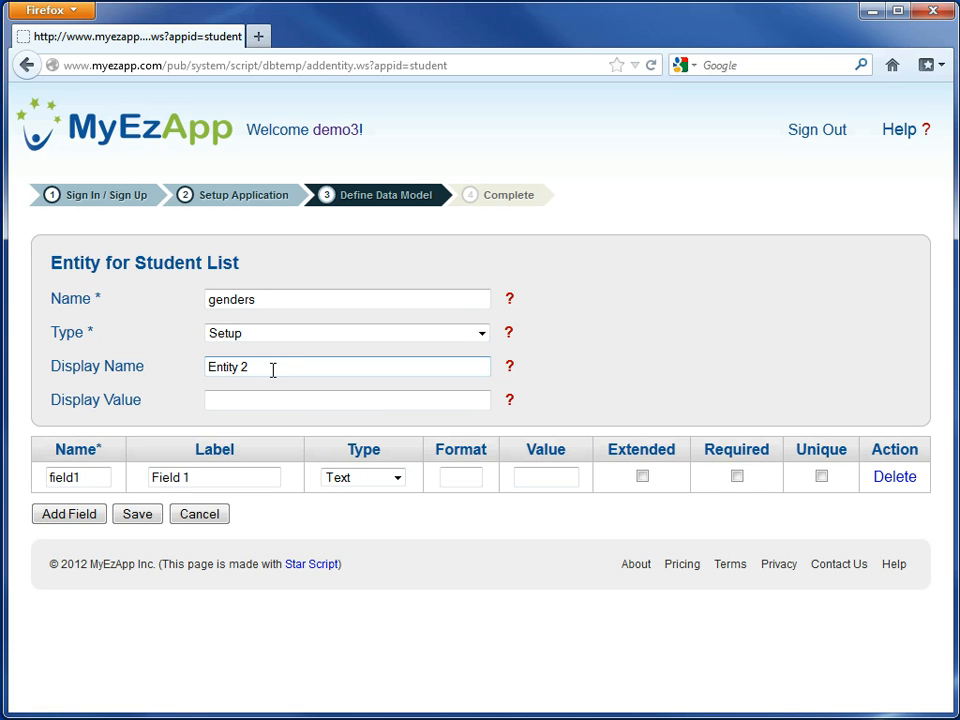
{"action": "triple_click", "coordinate": [273, 366]}
{"action": "type", "text": "G"}
{"action": "left_click", "coordinate": [270, 390]}
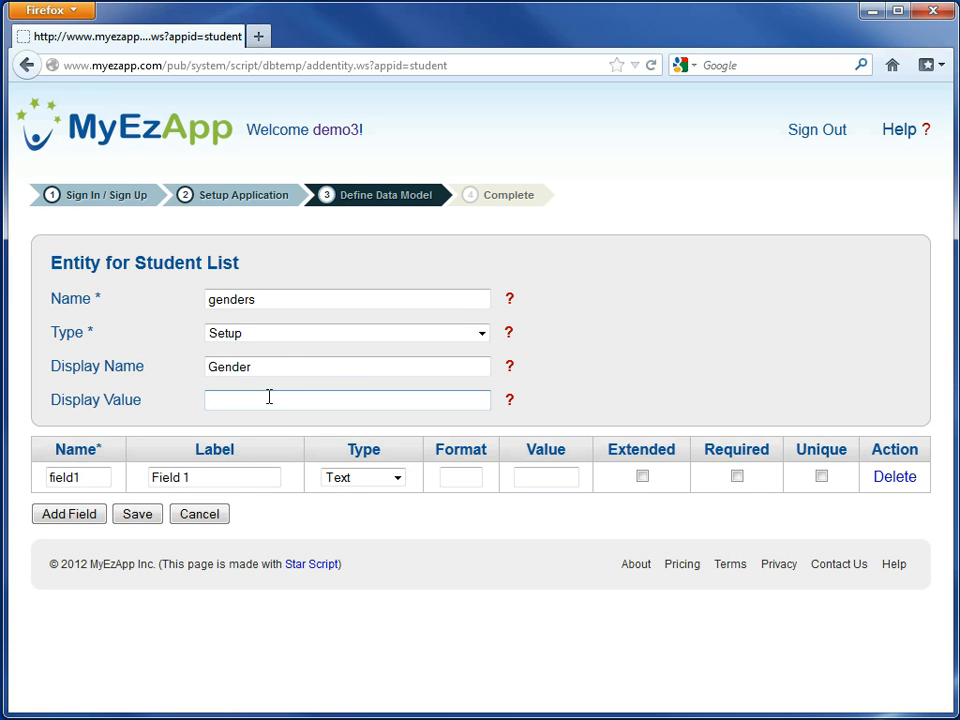
{"action": "type", "text": "name"}
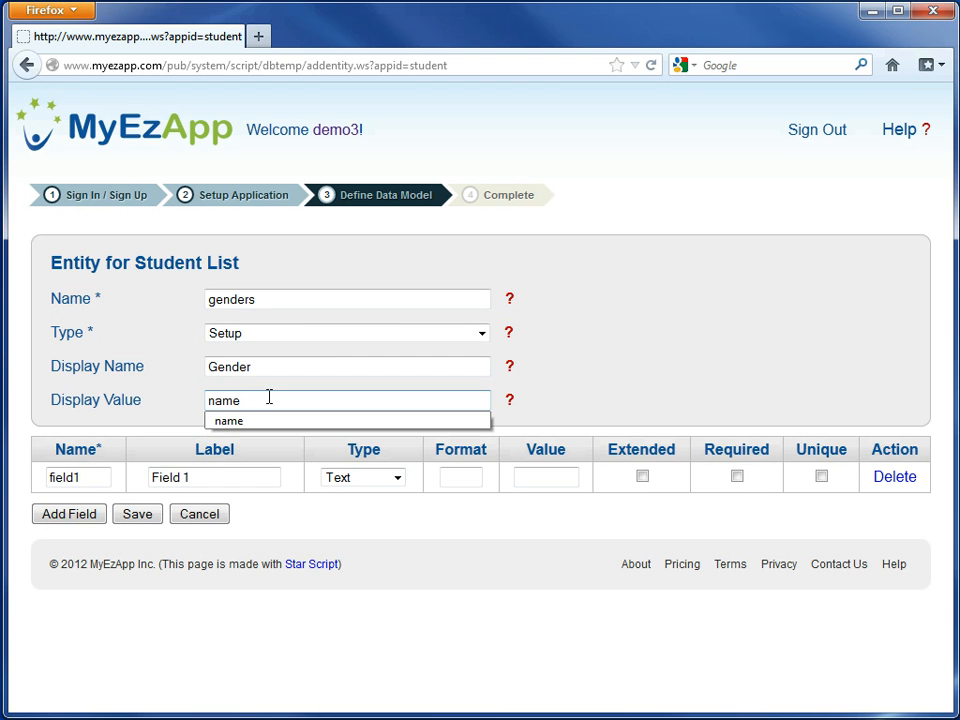
{"action": "key", "text": "Down"}
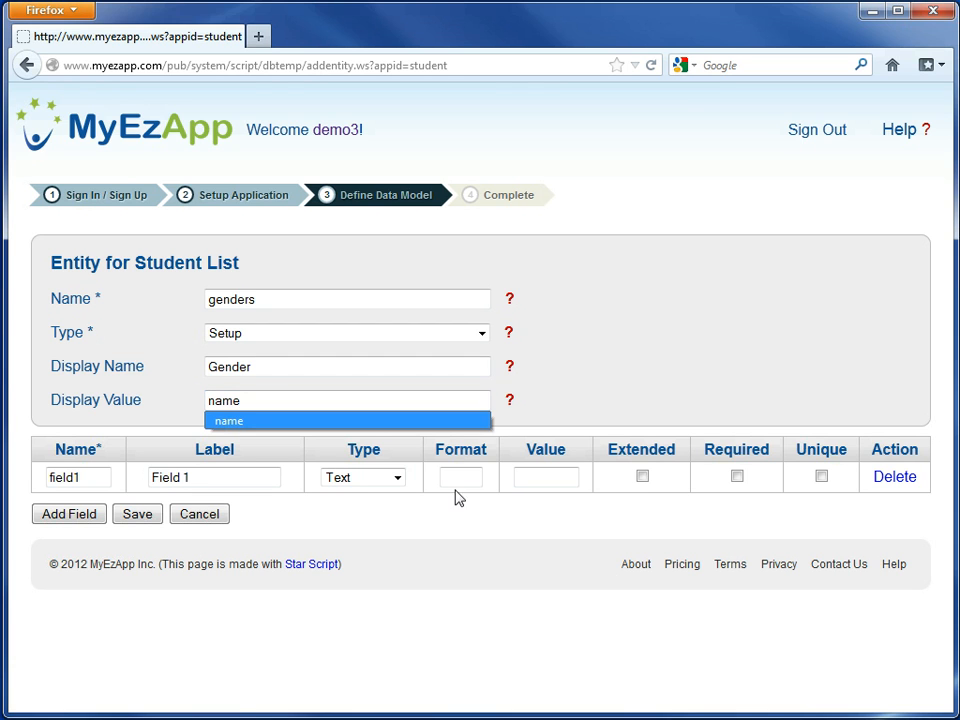
{"action": "key", "text": "Return"}
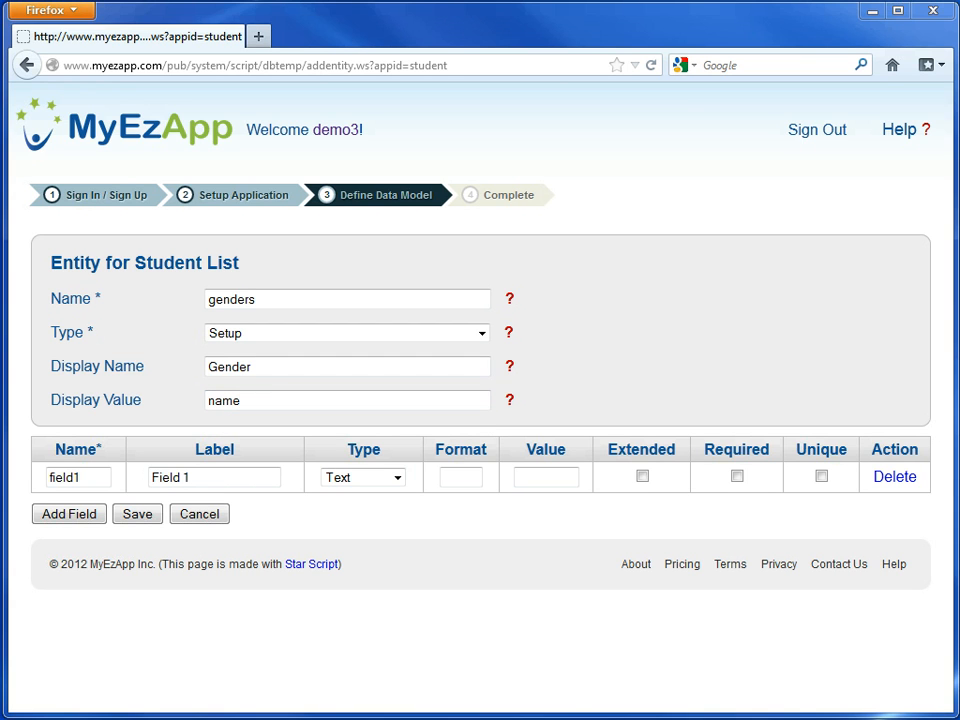
- Rename the genders entity's default field as name and label it Name
{"action": "double_click", "coordinate": [85, 476]}
{"action": "key", "text": "BackSpace"}
{"action": "type", "text": "n"}
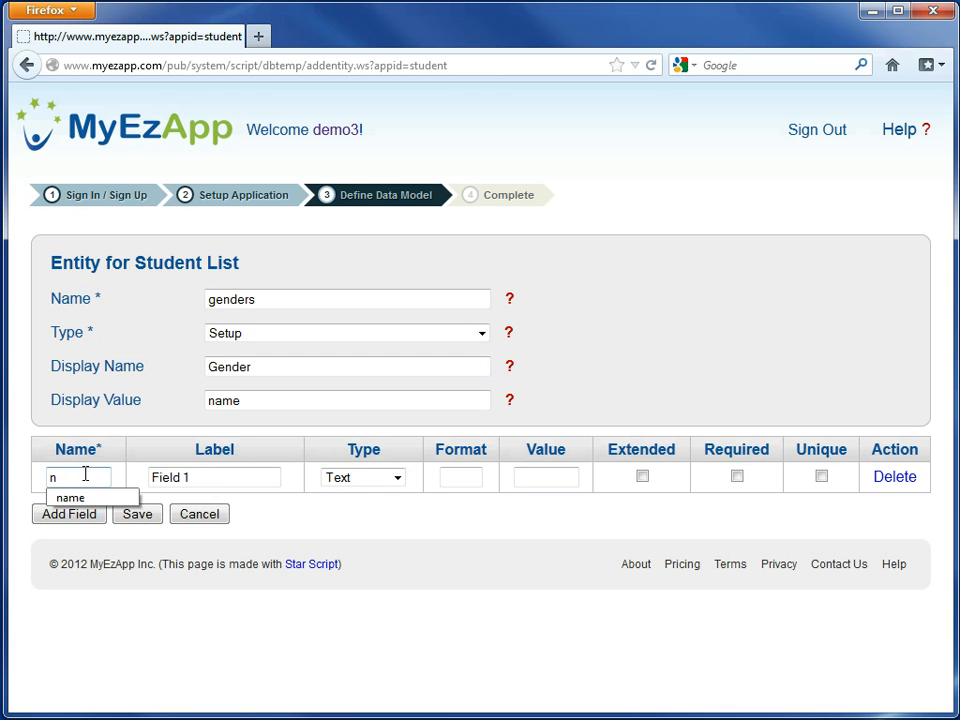
{"action": "left_click", "coordinate": [68, 497]}
{"action": "left_click", "coordinate": [259, 477]}
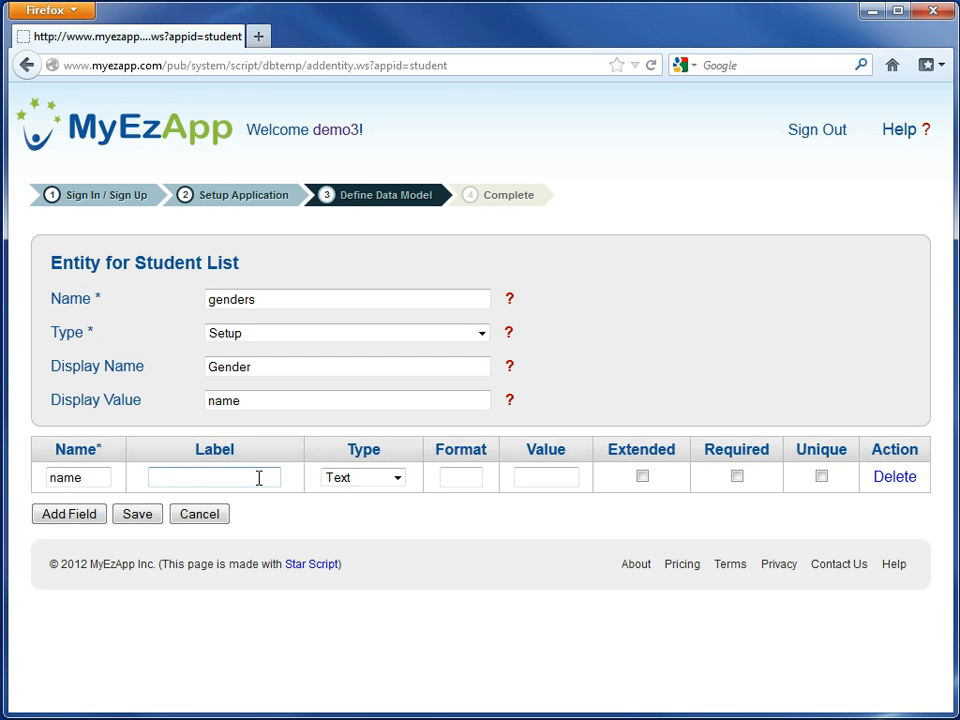
{"action": "type", "text": "N"}
{"action": "left_click", "coordinate": [253, 497]}
- Make the name field required and unique, and save the genders entity
{"action": "left_click", "coordinate": [737, 476]}
{"action": "left_click", "coordinate": [821, 477]}
{"action": "left_click", "coordinate": [138, 514]}
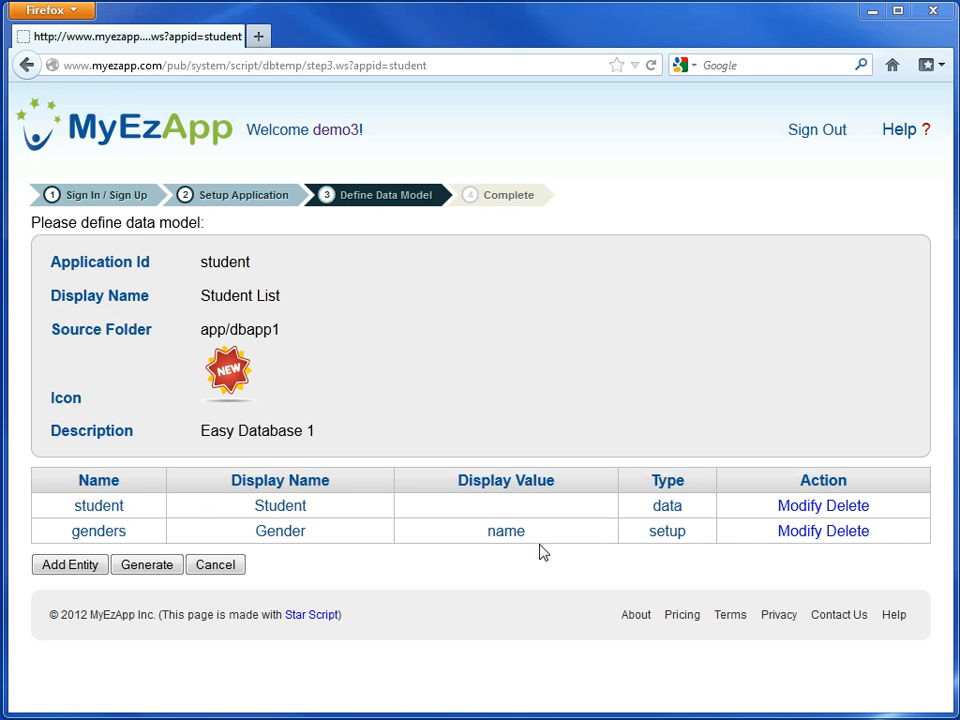
- Generate the application from the data model and open Student List from the home page
{"action": "left_click", "coordinate": [148, 566]}
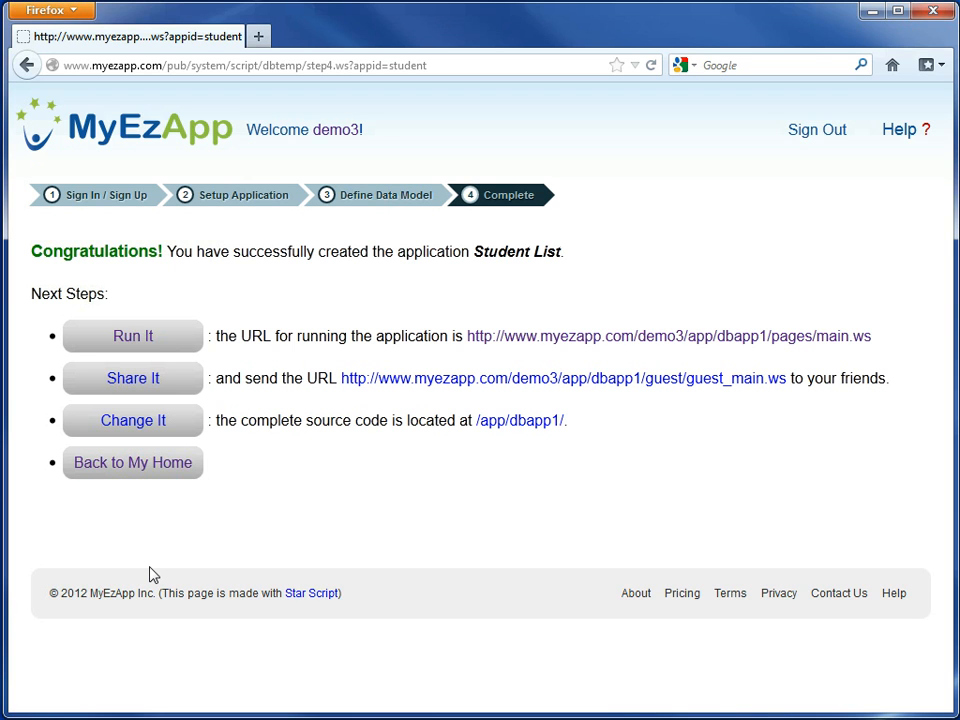
{"action": "left_click", "coordinate": [153, 478]}
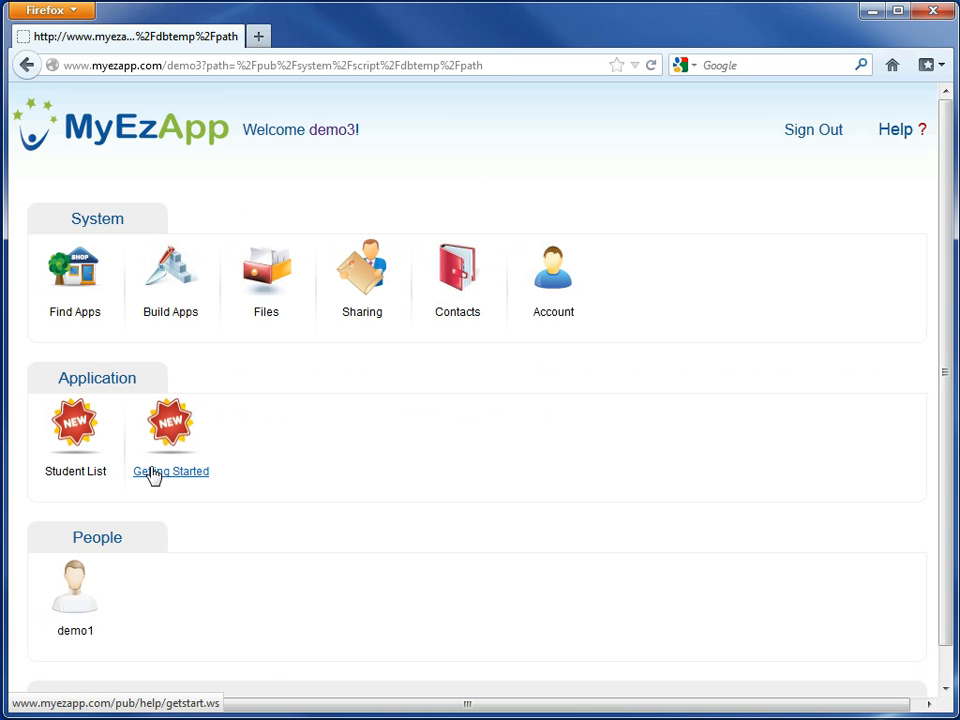
{"action": "left_click", "coordinate": [92, 447]}
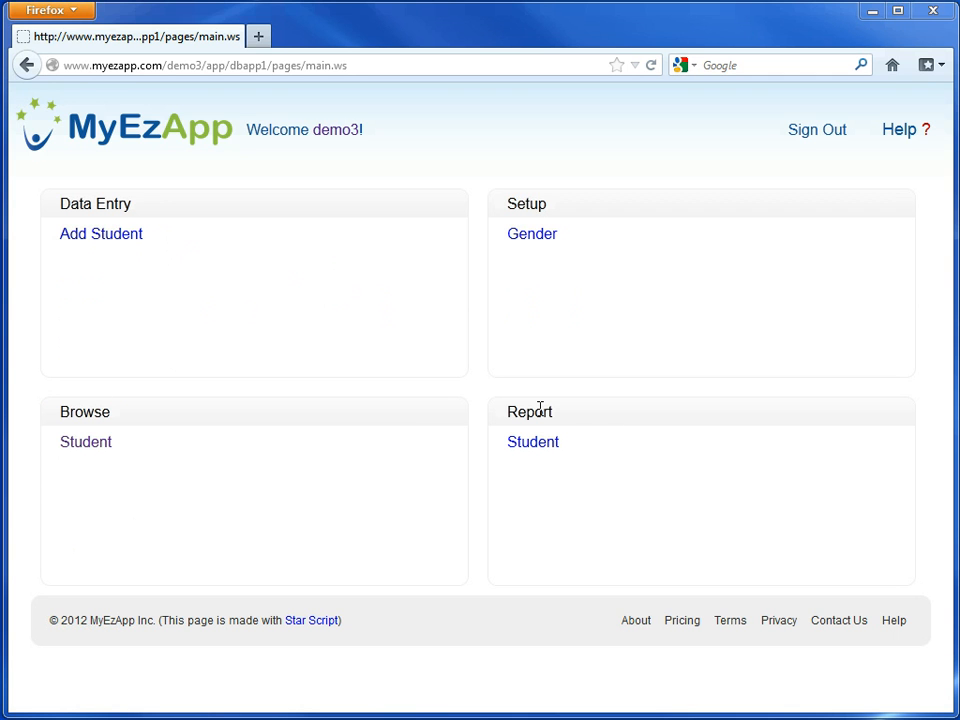
- Start a new student record and create the gender option Male from its form
{"action": "left_click", "coordinate": [123, 236]}
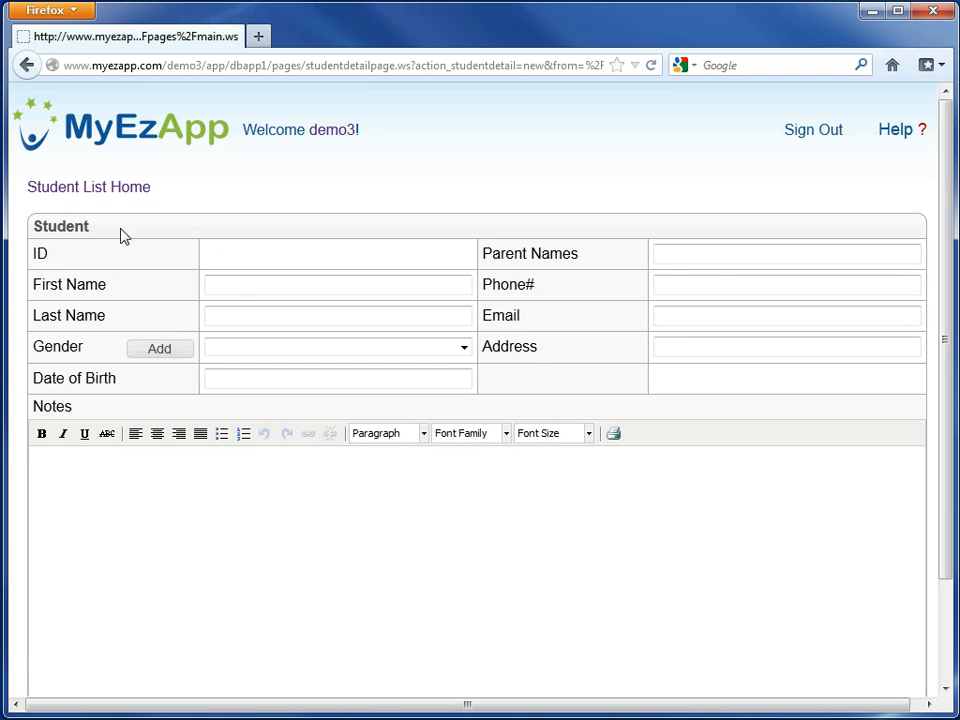
{"action": "left_click", "coordinate": [238, 285]}
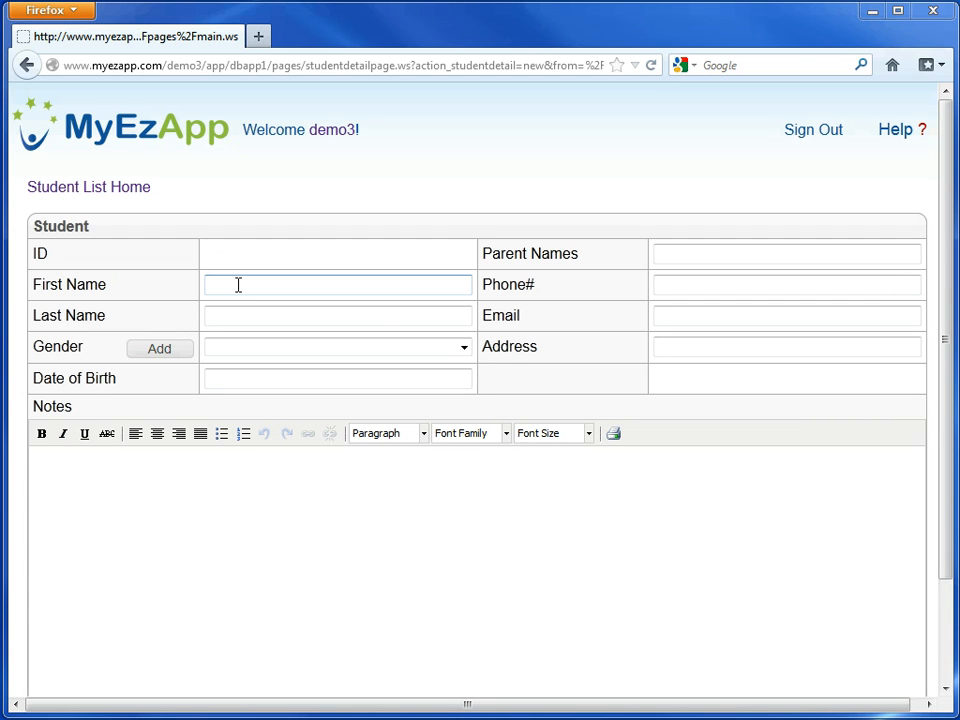
{"action": "left_click", "coordinate": [326, 348]}
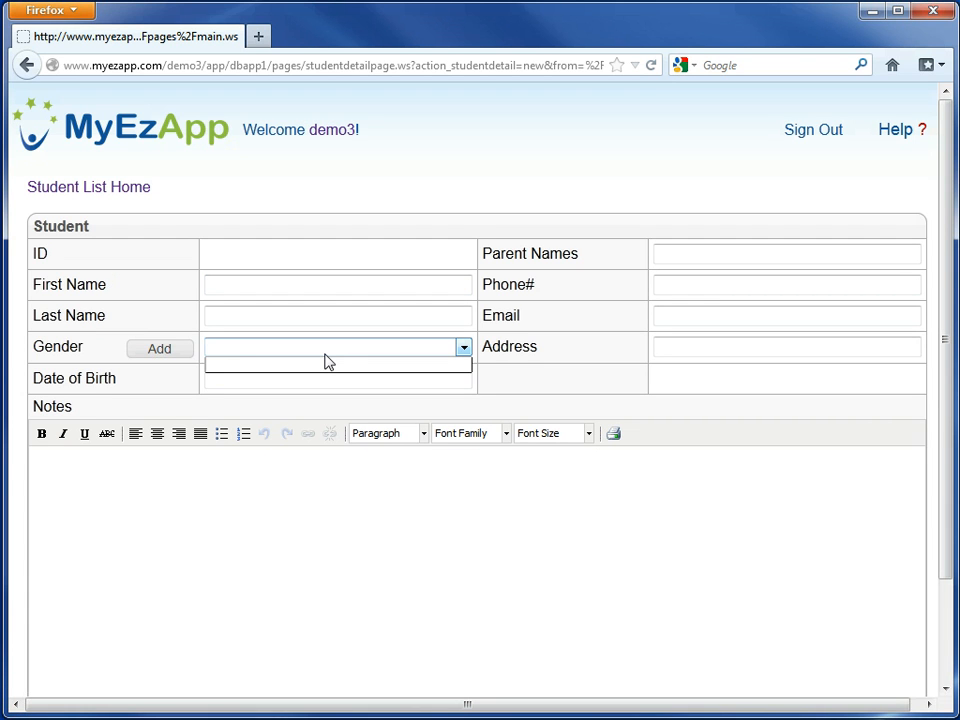
{"action": "left_click", "coordinate": [161, 353]}
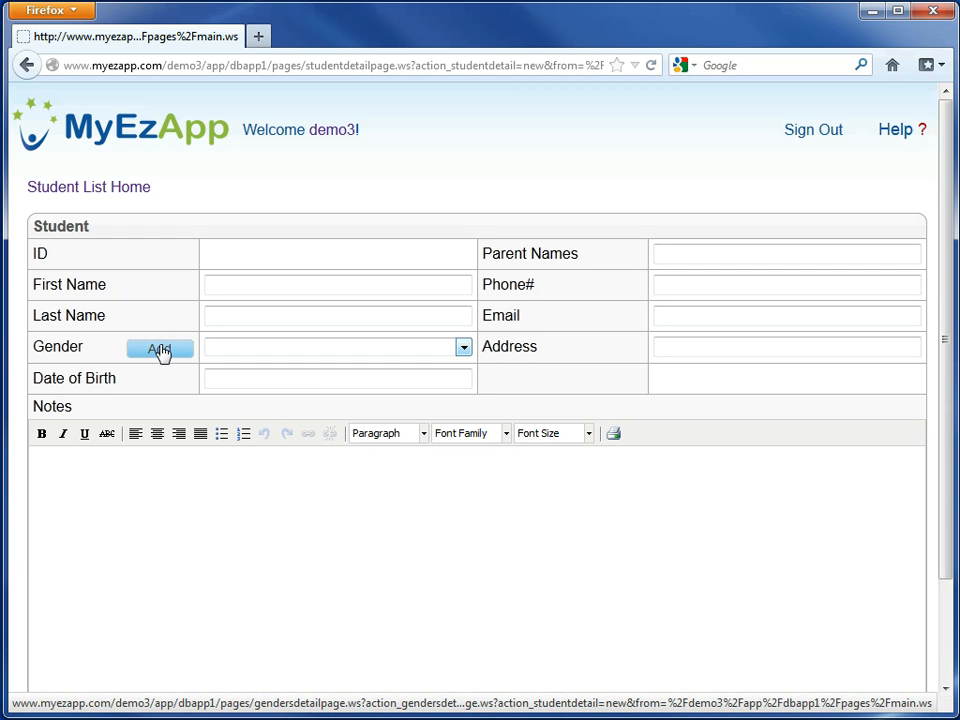
{"action": "left_click", "coordinate": [161, 353]}
{"action": "left_click", "coordinate": [662, 253]}
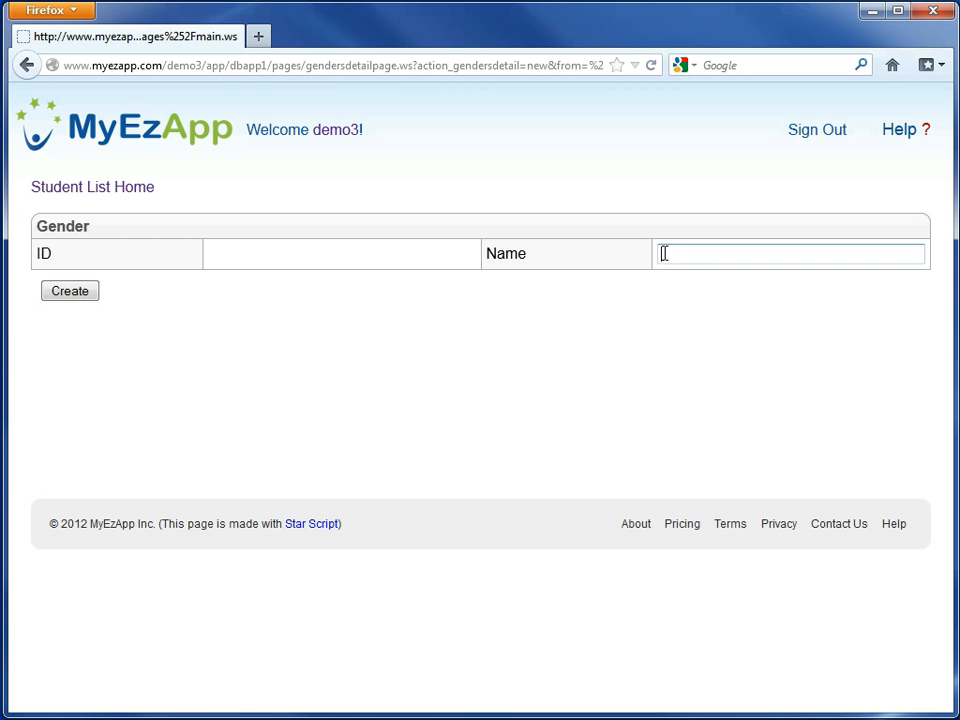
{"action": "type", "text": "Male"}
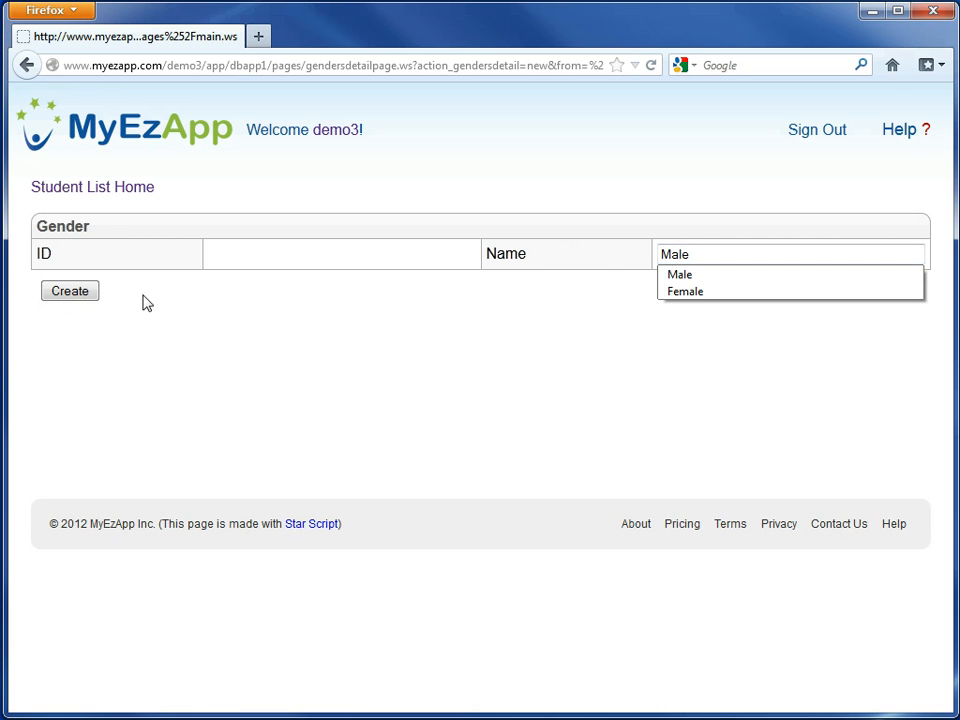
{"action": "left_click", "coordinate": [82, 294]}
- Create the gender option Female from the student form
{"action": "left_click", "coordinate": [155, 354]}
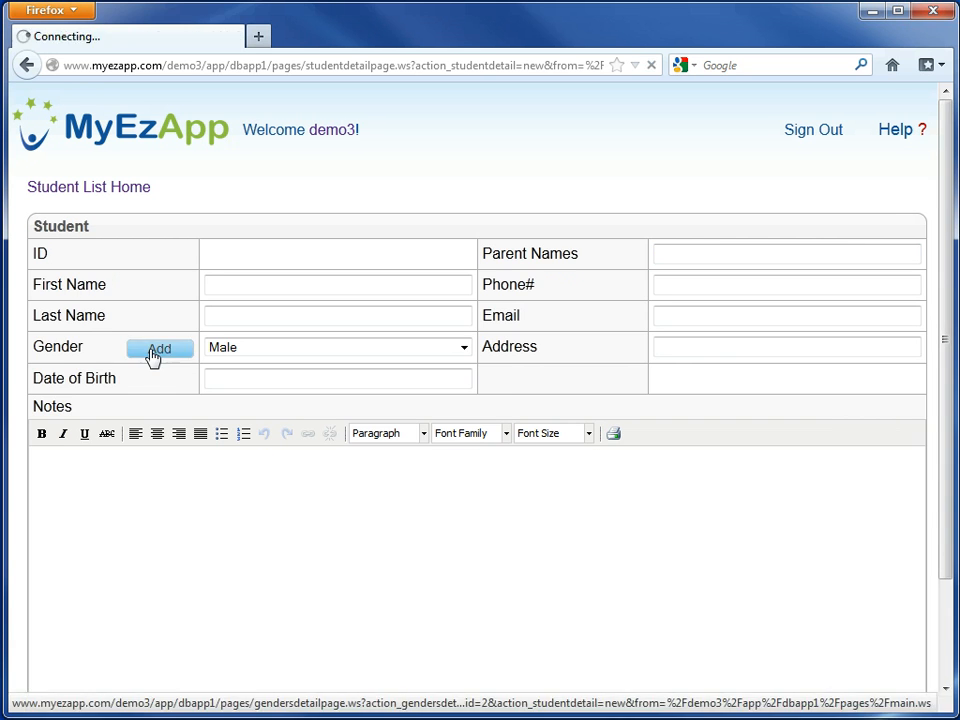
{"action": "type", "text": "Fe"}
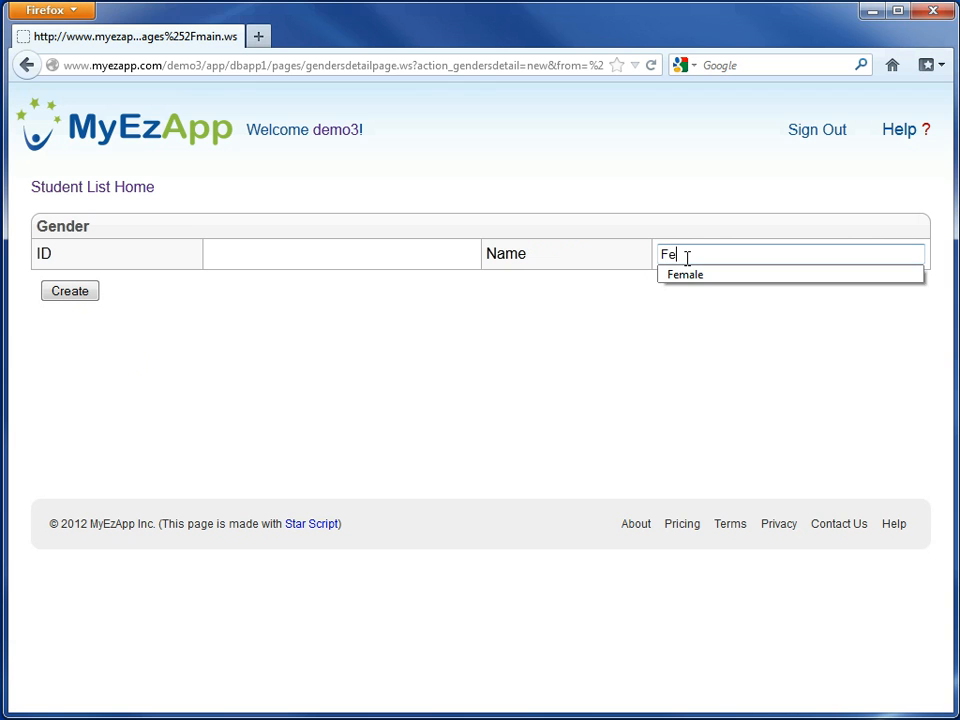
{"action": "left_click", "coordinate": [694, 276]}
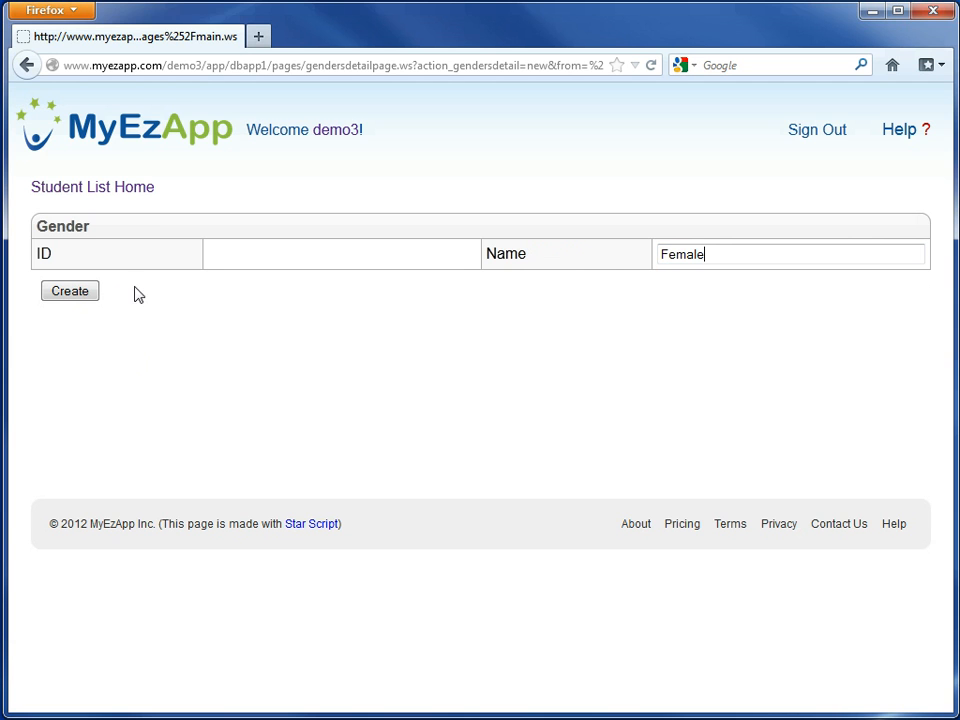
{"action": "left_click", "coordinate": [78, 300]}
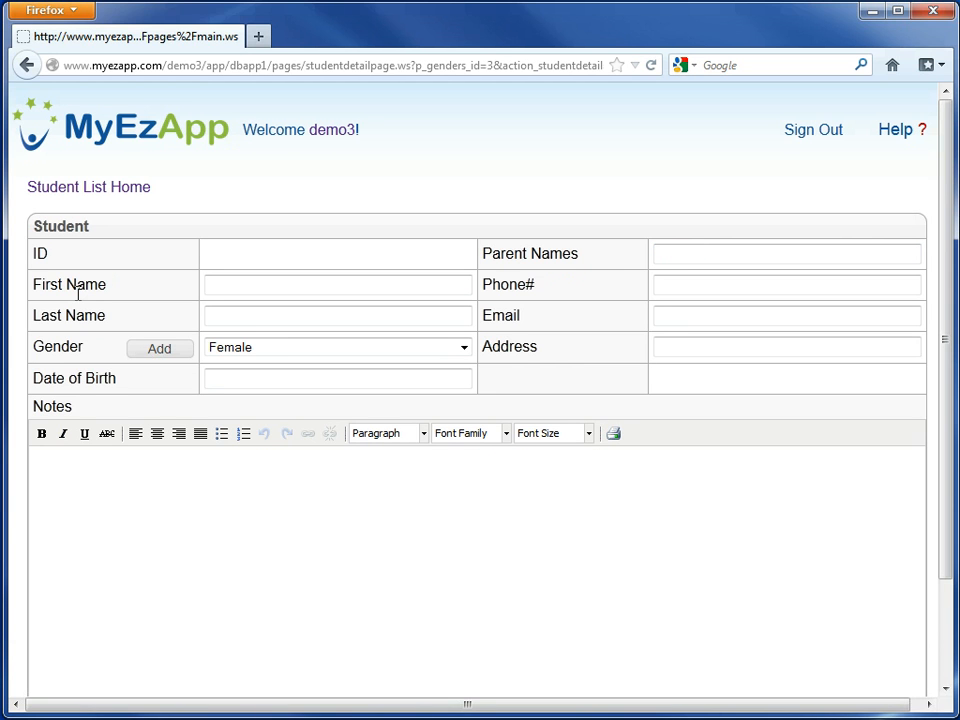
- Fill in the student's first and last name, set the gender to Male, and enter the date of birth
{"action": "left_click", "coordinate": [221, 284]}
{"action": "type", "text": "John"}
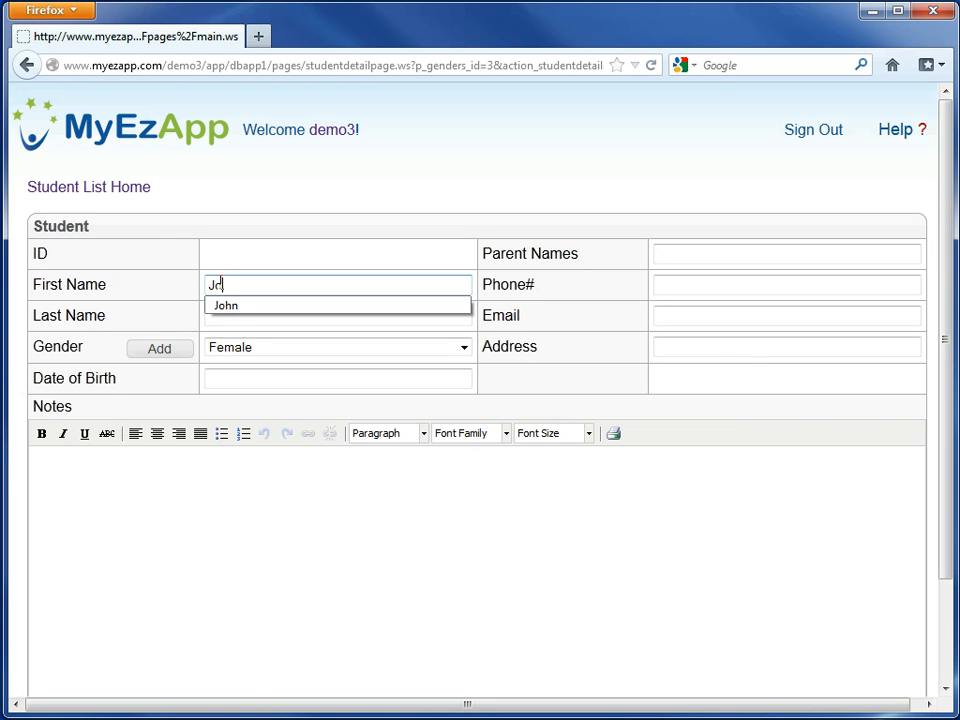
{"action": "left_click", "coordinate": [231, 317]}
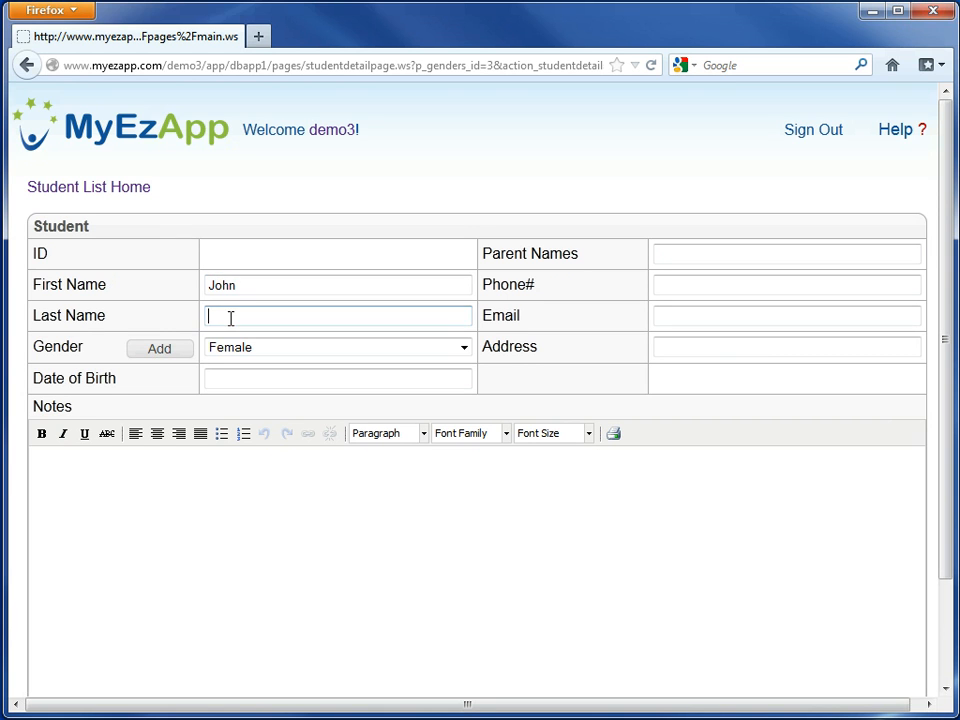
{"action": "type", "text": "Doe"}
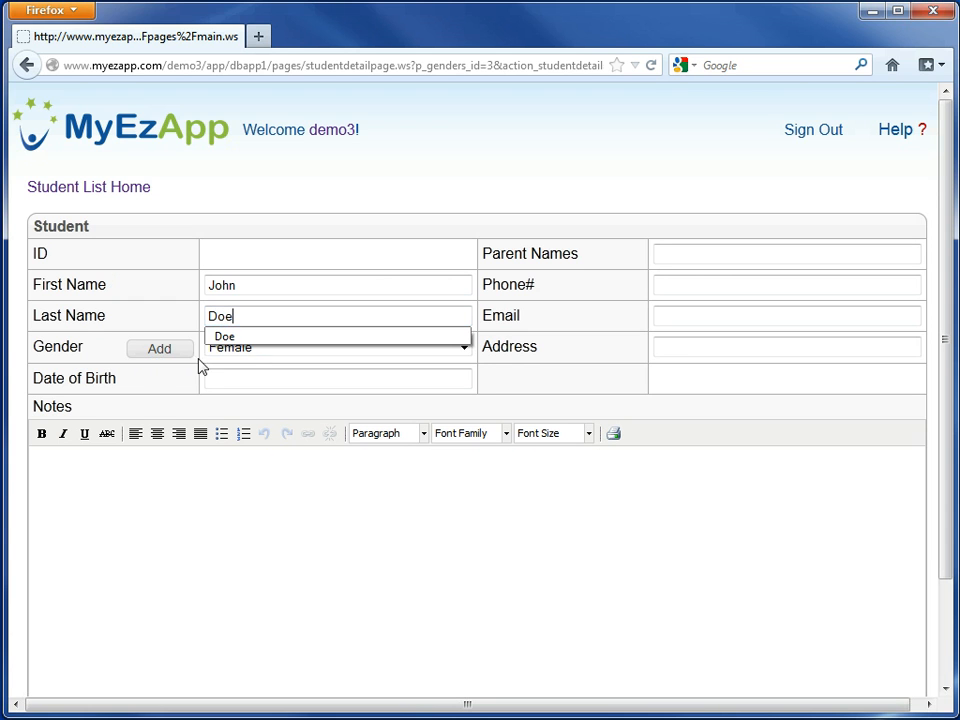
{"action": "left_click", "coordinate": [248, 349]}
{"action": "left_click", "coordinate": [249, 365]}
{"action": "left_click", "coordinate": [249, 378]}
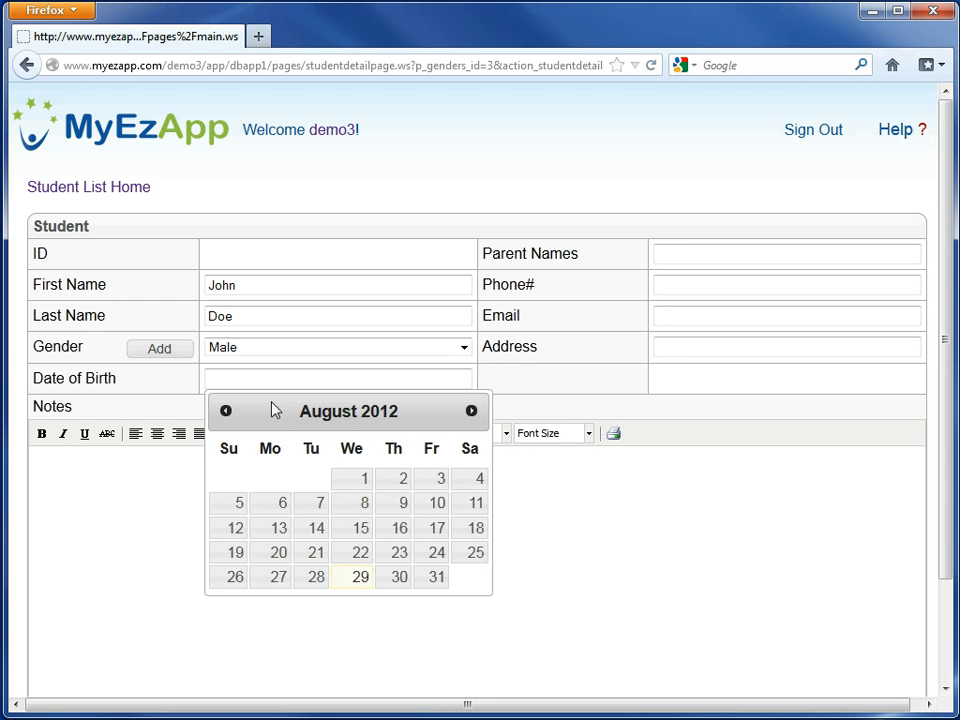
{"action": "left_click", "coordinate": [360, 487]}
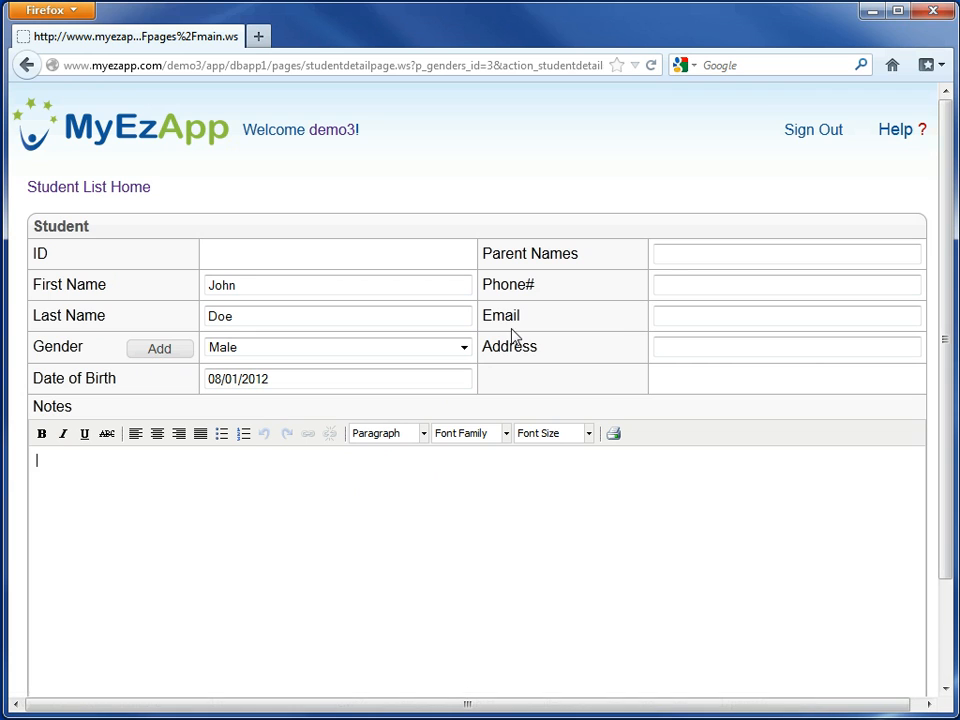
- Enter the parent's name and the phone number in the student record
{"action": "left_click", "coordinate": [674, 261]}
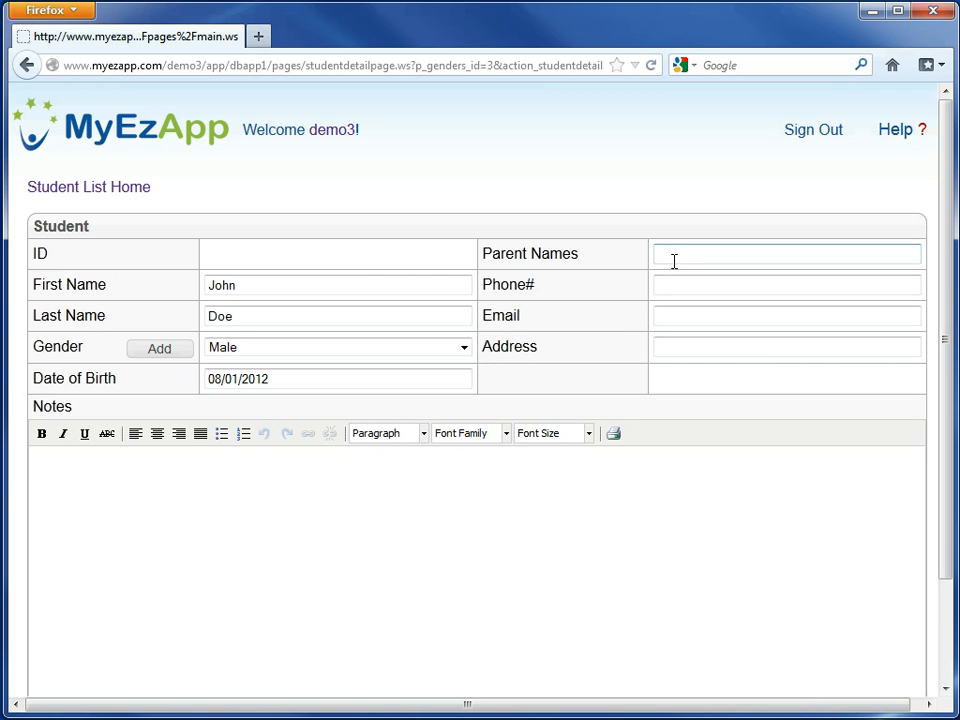
{"action": "type", "text": "Rich"}
{"action": "left_click", "coordinate": [674, 292]}
{"action": "type", "text": "650"}
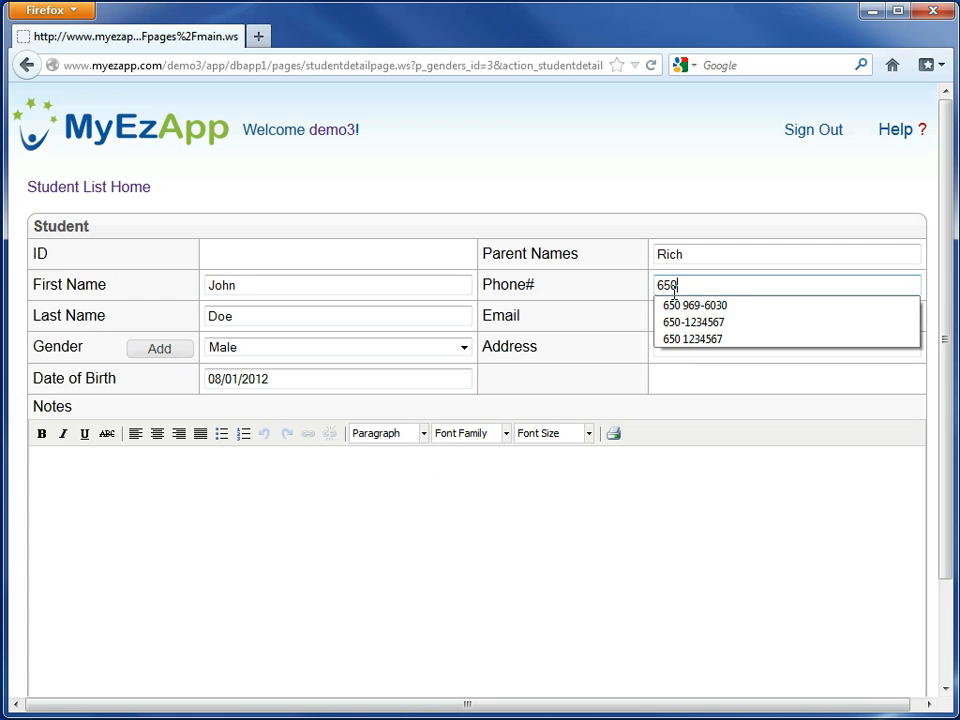
{"action": "type", "text": "-1234567"}
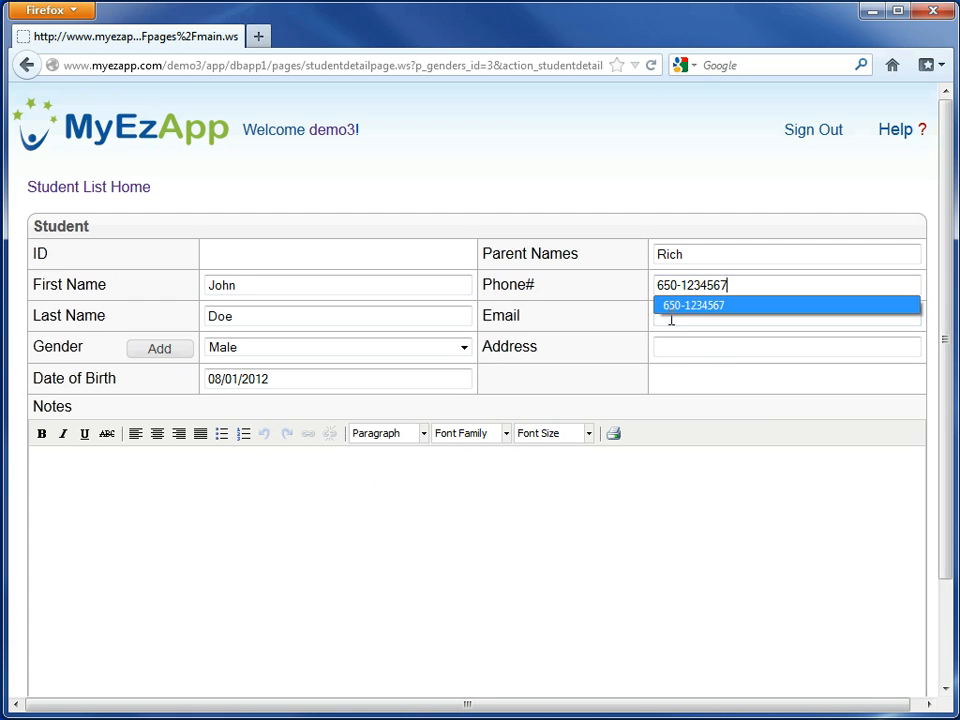
{"action": "key", "text": "Tab"}
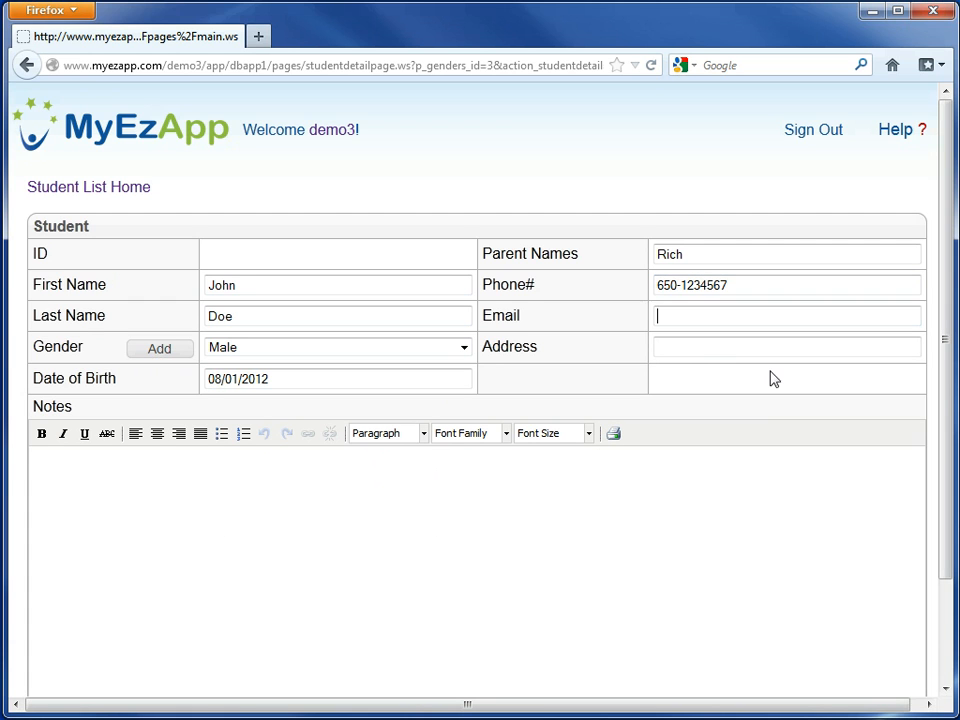
- Enter the contact's e-mail and postal address, and create the student record
{"action": "type", "text": "r"}
{"action": "key", "text": "Down"}
{"action": "key", "text": "Down"}
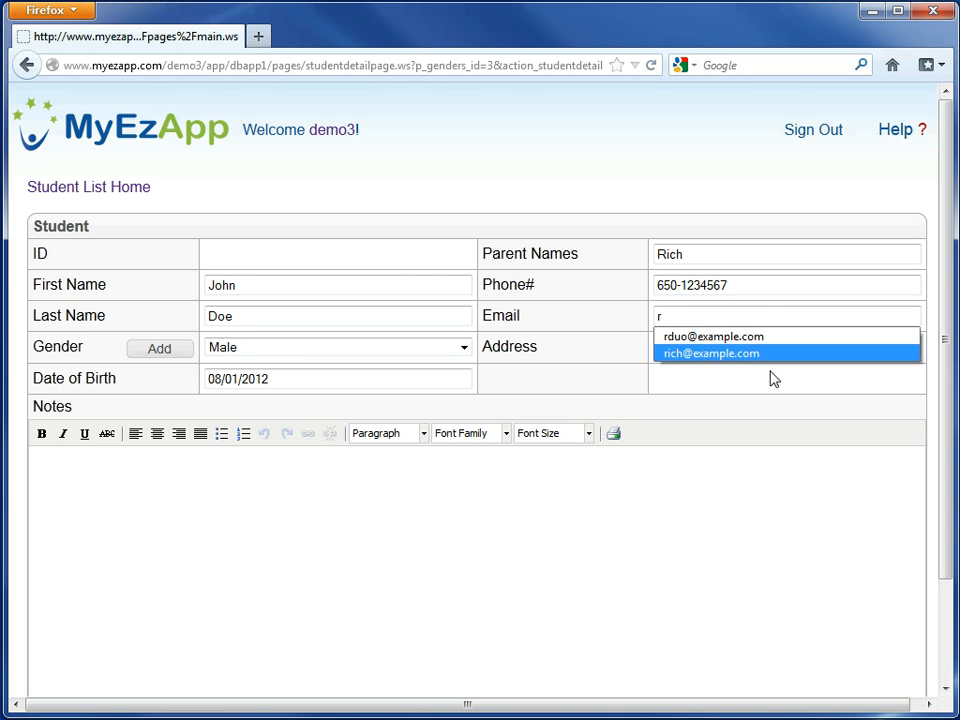
{"action": "key", "text": "Return"}
{"action": "left_click", "coordinate": [767, 353]}
{"action": "type", "text": "1"}
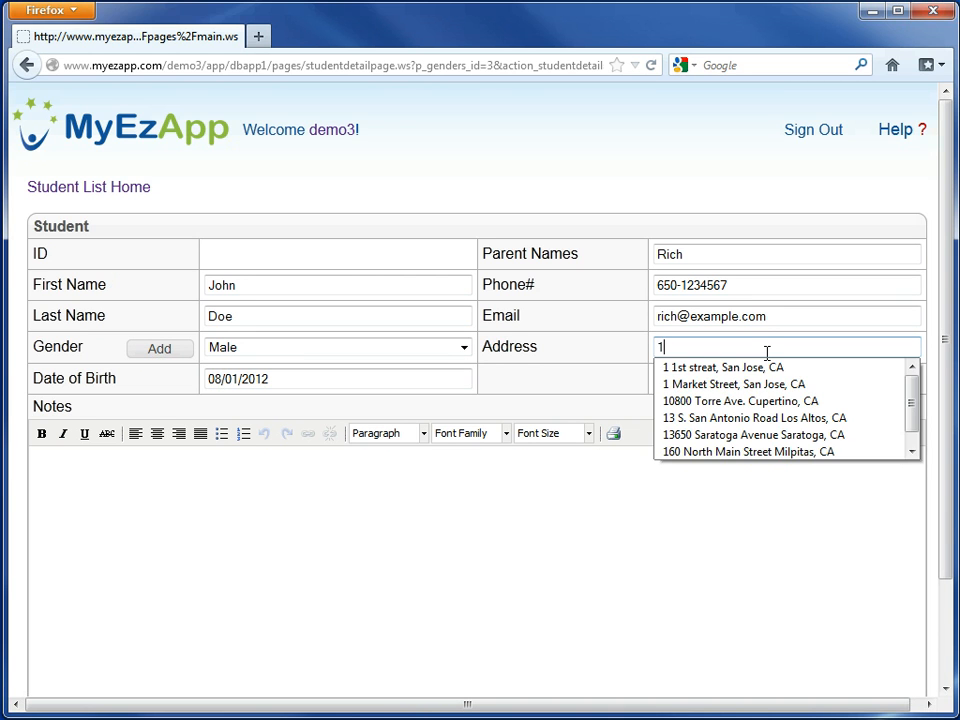
{"action": "left_click", "coordinate": [761, 370]}
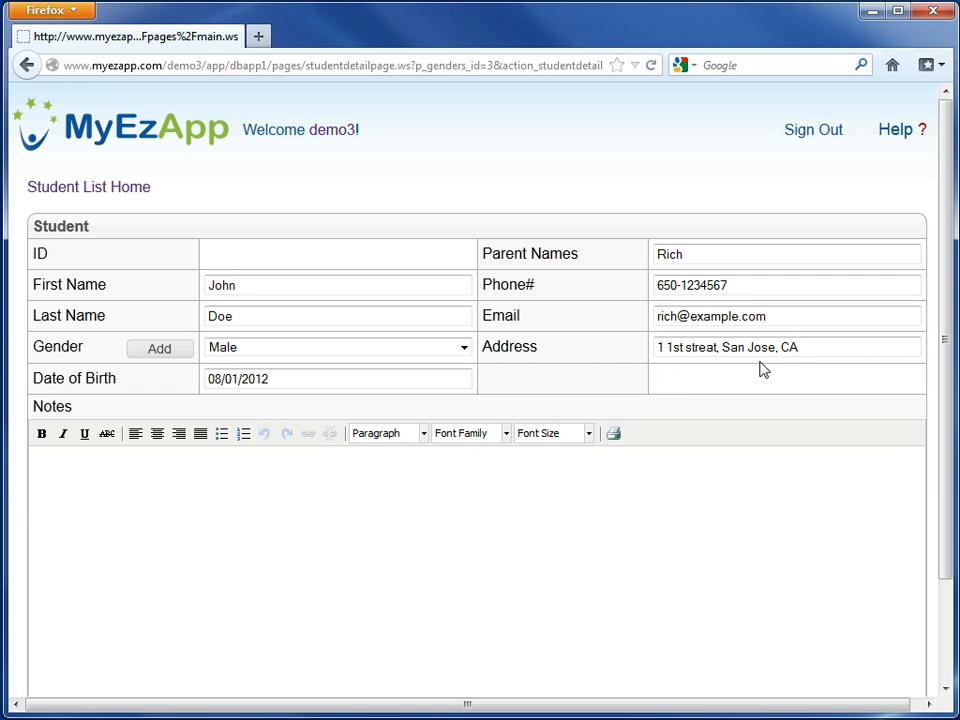
{"action": "left_click_drag", "start_coordinate": [943, 497], "coordinate": [943, 600]}
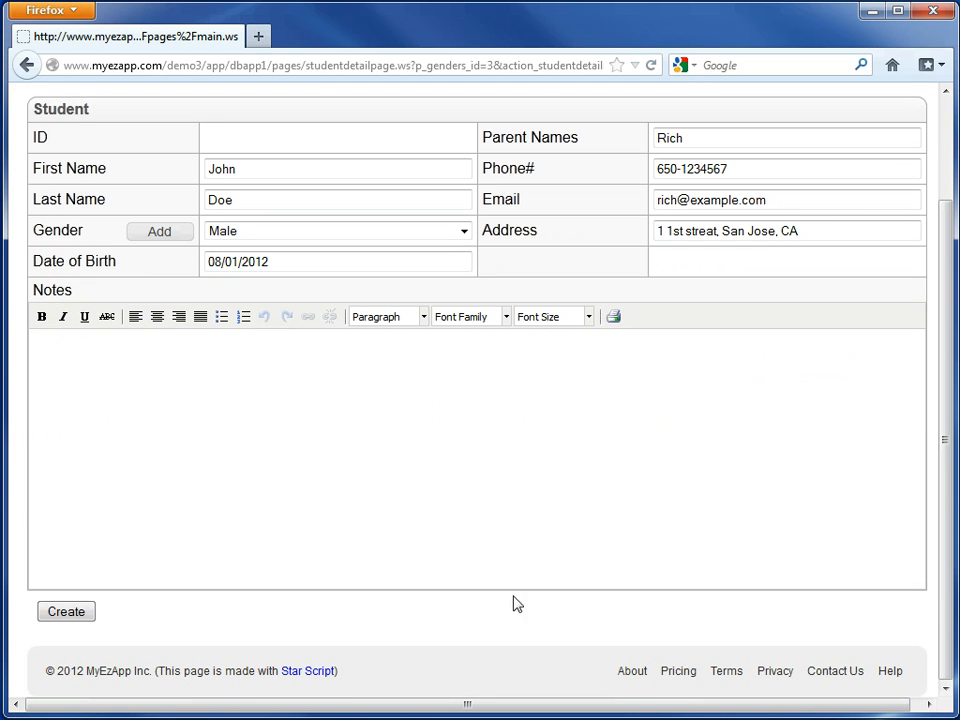
{"action": "left_click", "coordinate": [72, 613]}
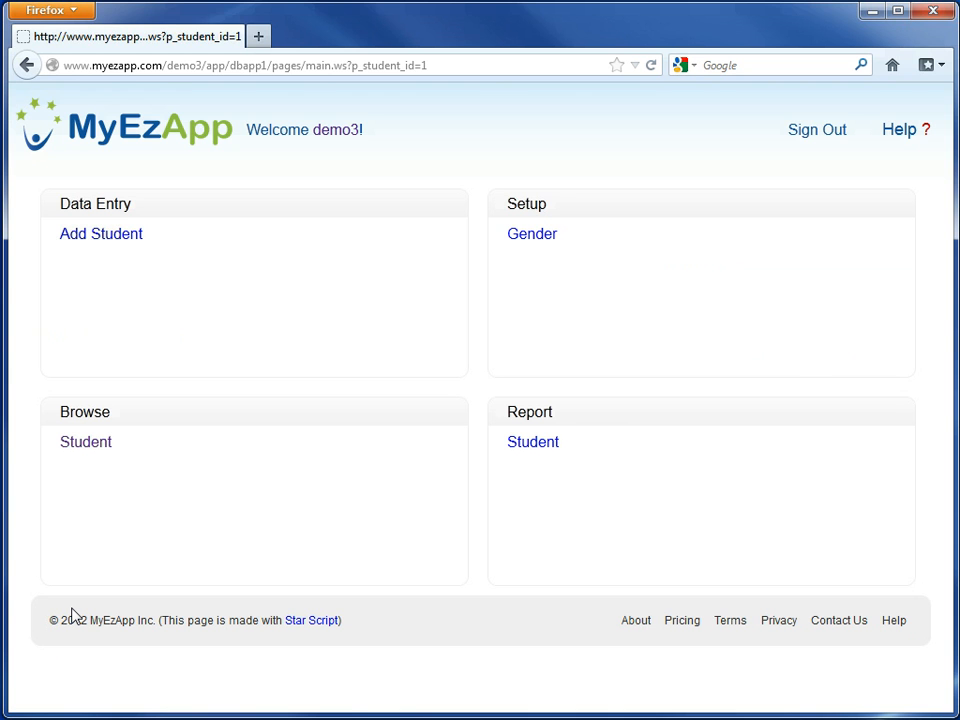
- Browse the student list and check the record's linked gender details and its address in Google Maps
{"action": "left_click", "coordinate": [96, 452]}
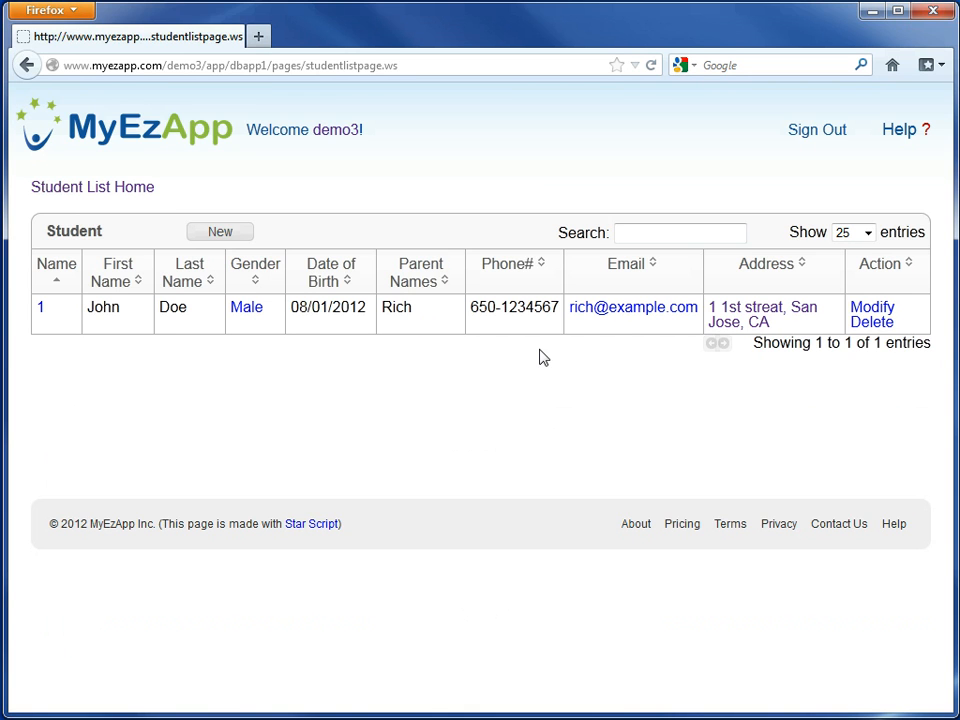
{"action": "left_click", "coordinate": [242, 309]}
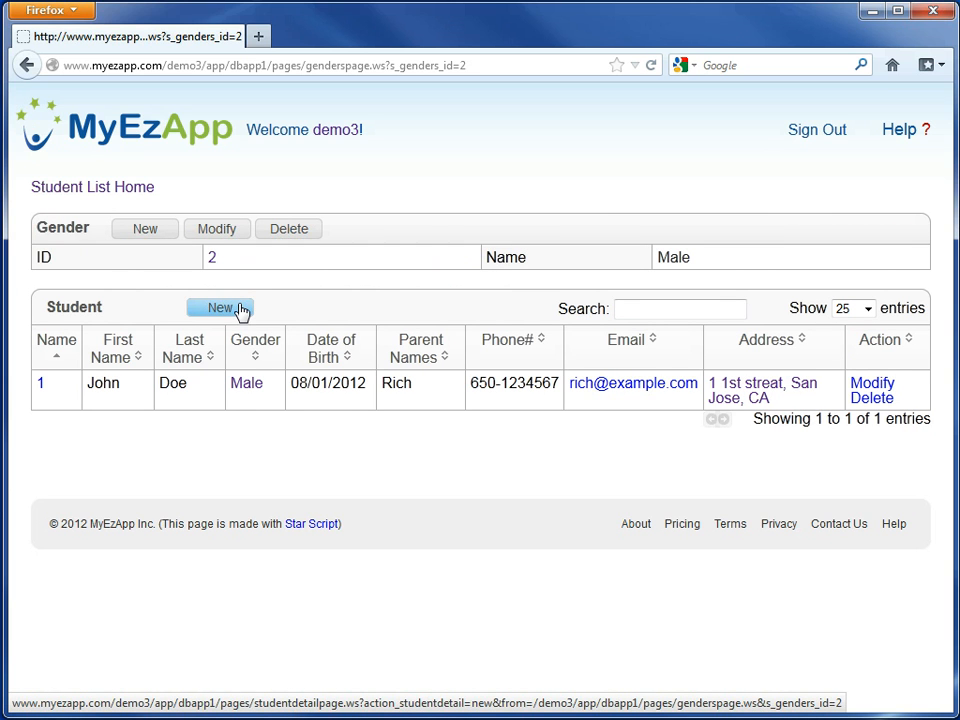
{"action": "left_click", "coordinate": [26, 64]}
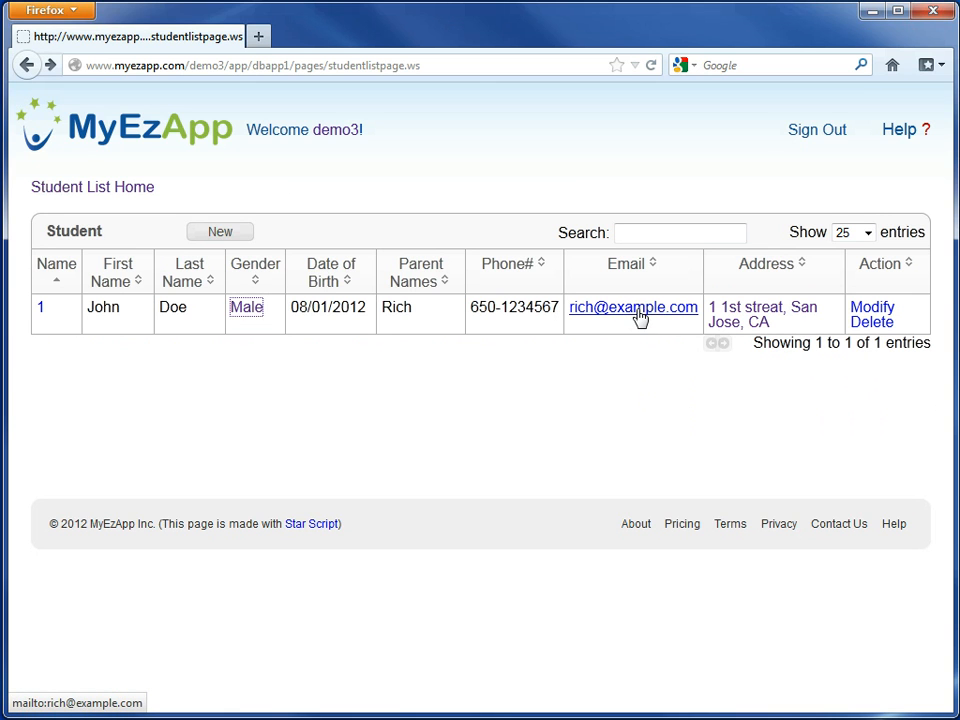
{"action": "left_click", "coordinate": [760, 314]}
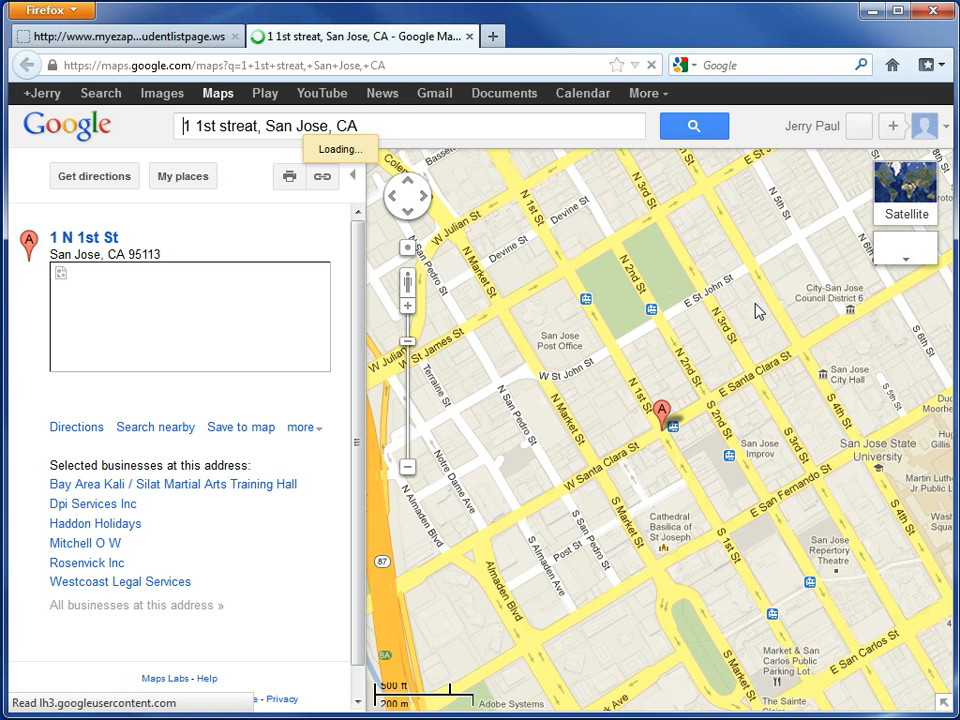
{"action": "left_click", "coordinate": [468, 37]}
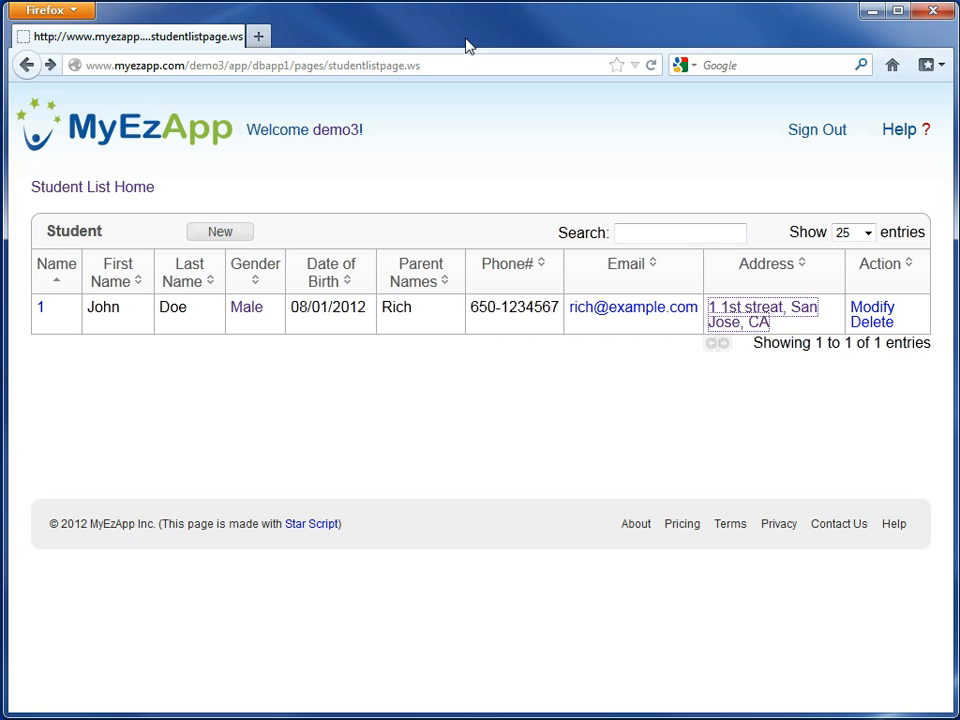
- Delete the student record from the list after viewing its edit form, and return to the Student List home page
{"action": "left_click", "coordinate": [858, 311]}
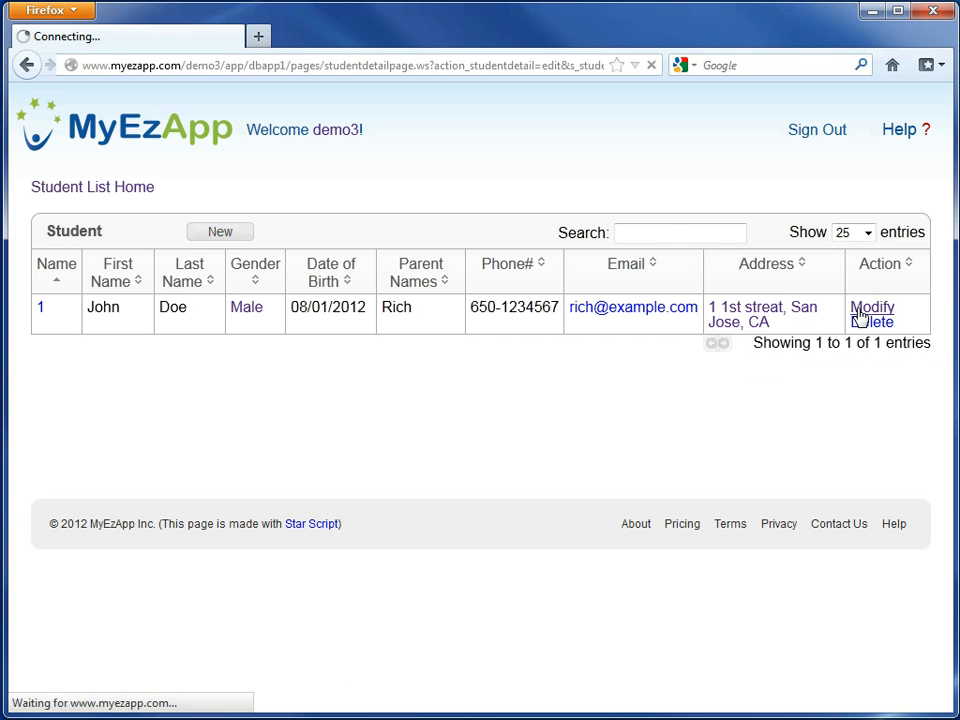
{"action": "left_click", "coordinate": [28, 65]}
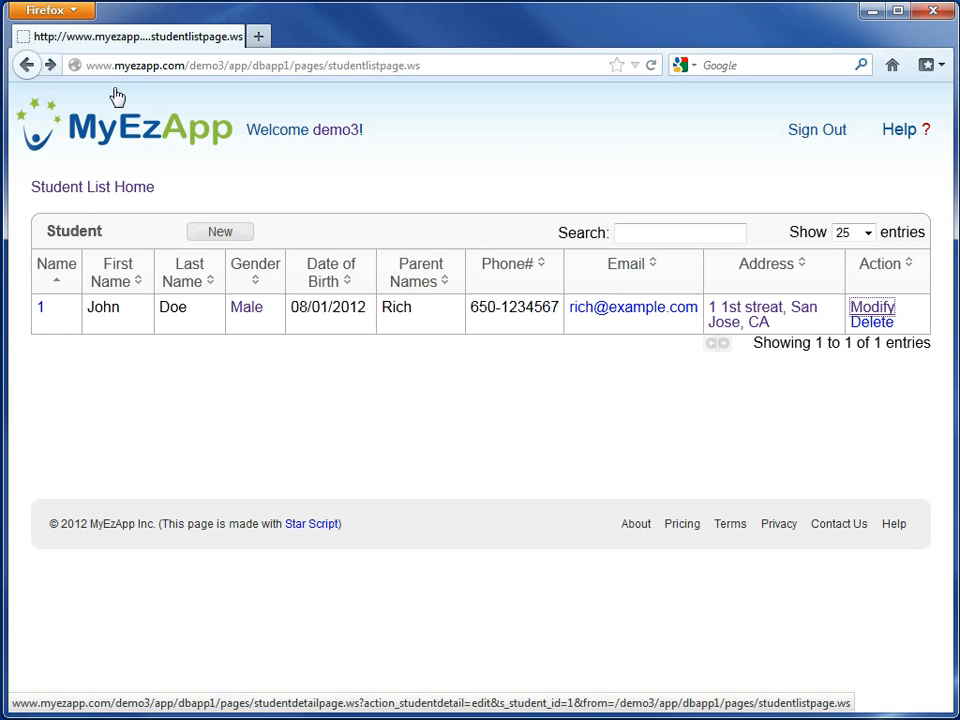
{"action": "left_click", "coordinate": [866, 326]}
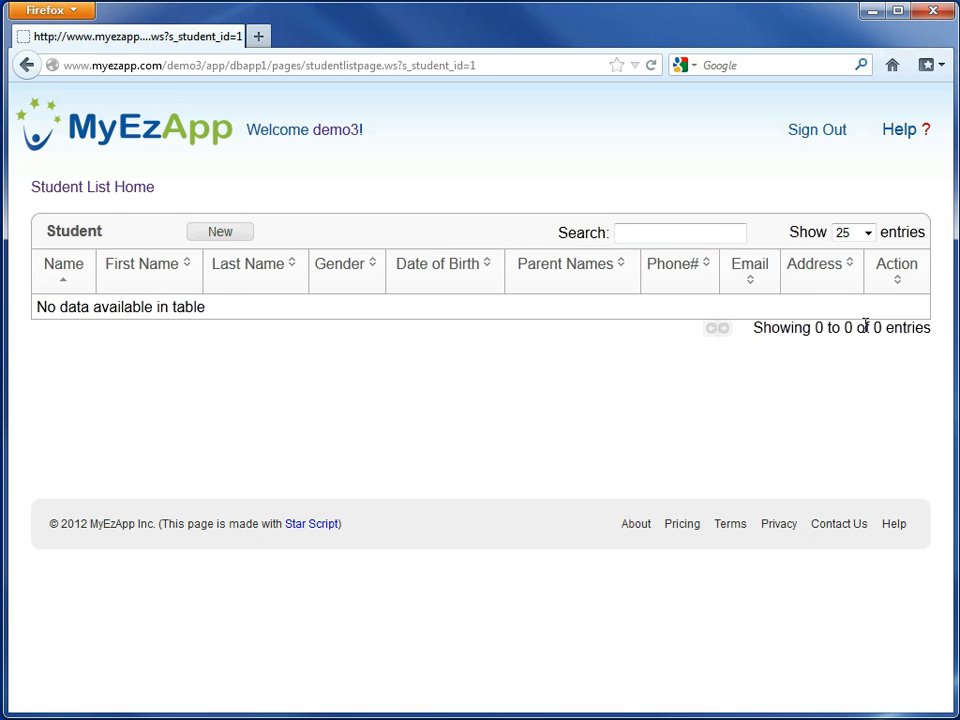
{"action": "left_click", "coordinate": [112, 190]}
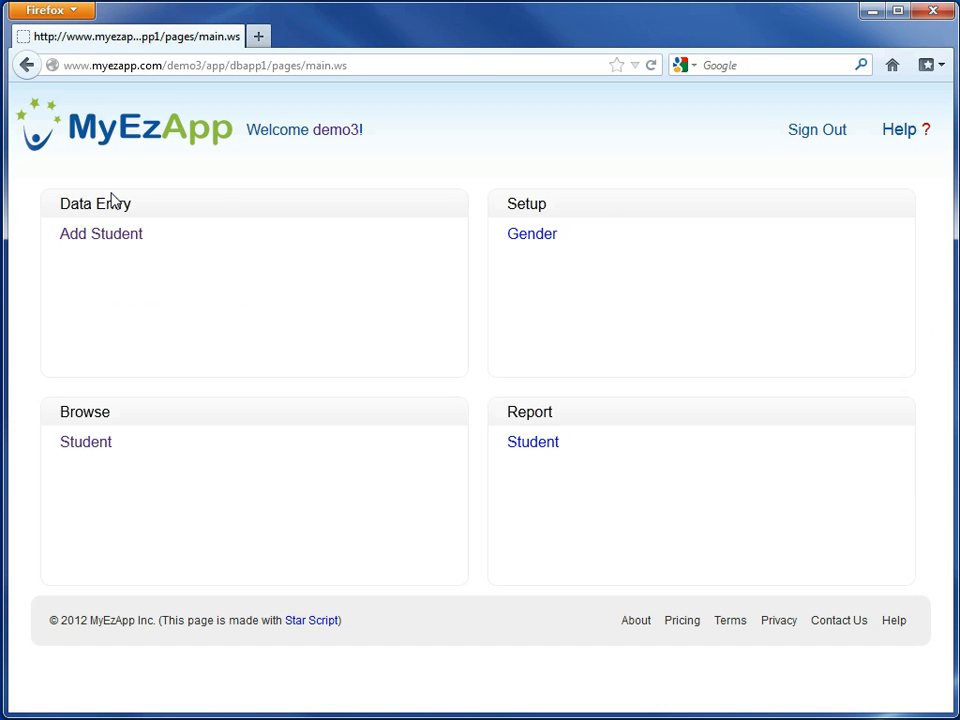